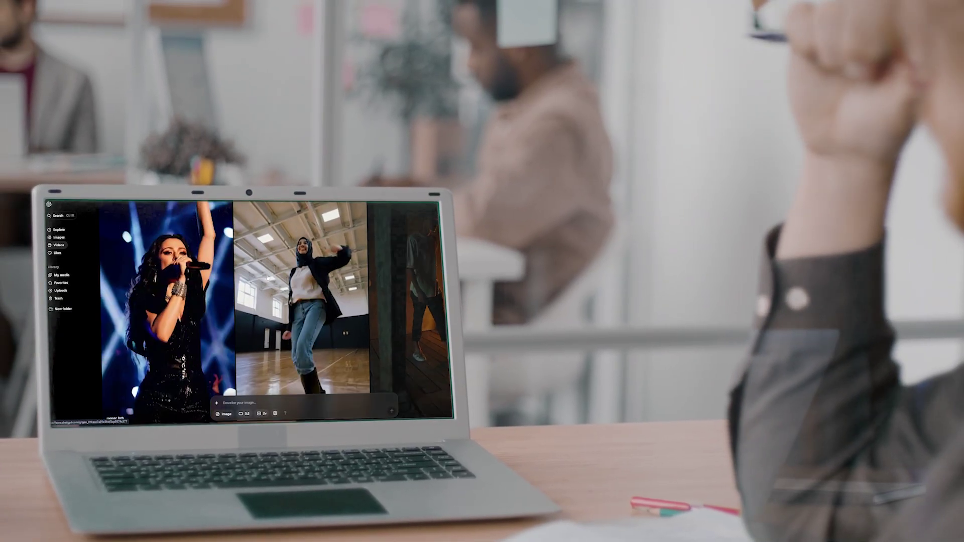
# - Scroll down through the Sora Videos gallery of community-generated clips
pyautogui.scroll(-3, 268, 278)
pyautogui.scroll(-2, 267, 277)
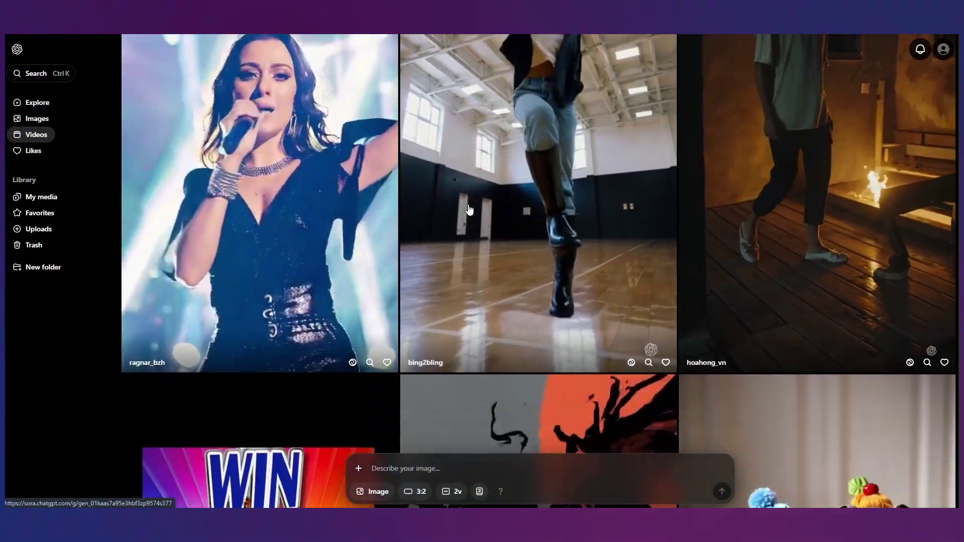
pyautogui.scroll(-3, 470, 210)
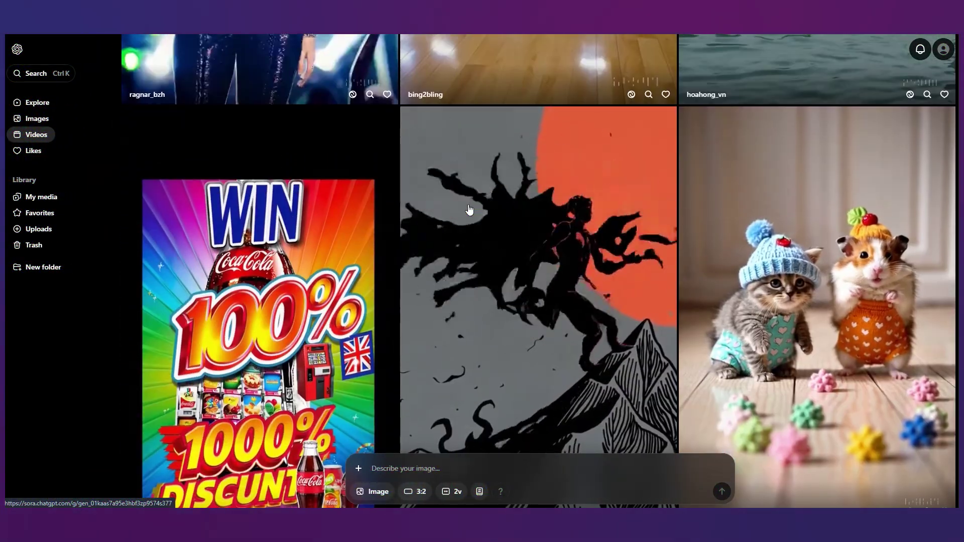
pyautogui.scroll(-1, 469, 210)
pyautogui.scroll(-2, 469, 210)
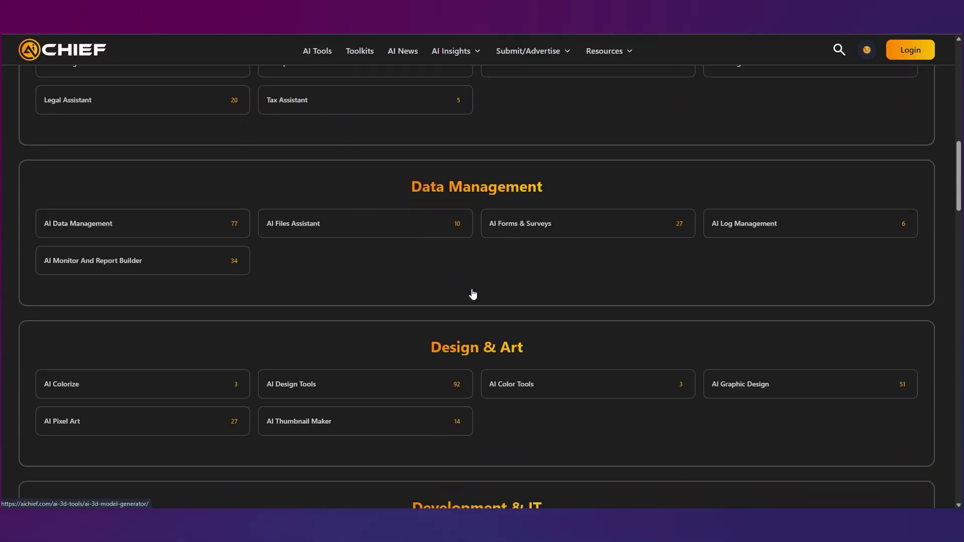
pyautogui.scroll(-10, 472, 295)
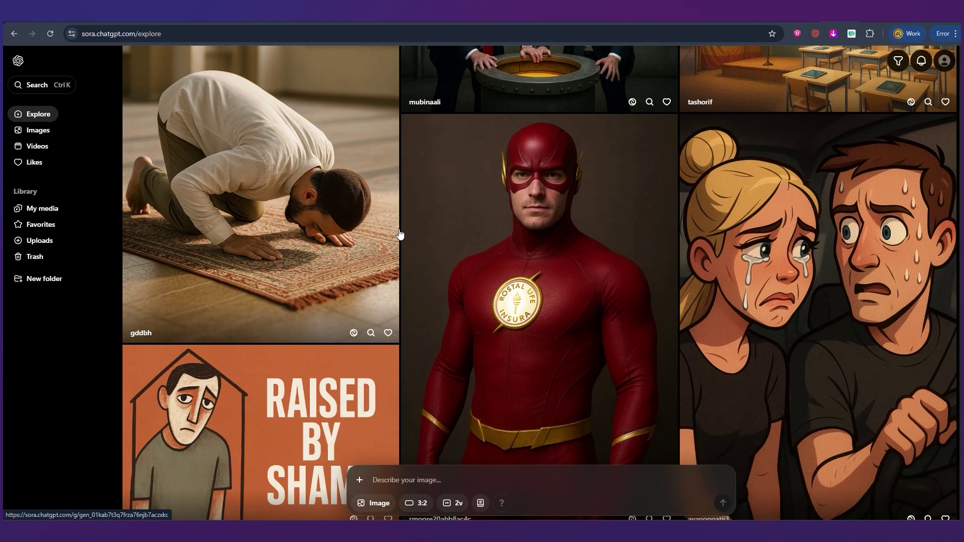
# - Paste the kids-playing-in-a-sunny-garden prompt and switch the aspect ratio to 2:3 portrait
pyautogui.scroll(-6, 400, 234)
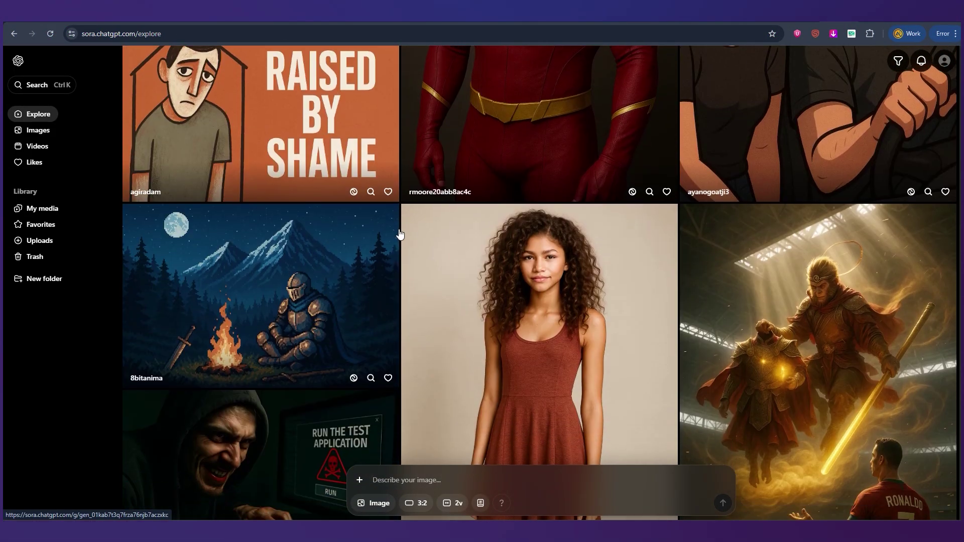
pyautogui.scroll(-3, 400, 234)
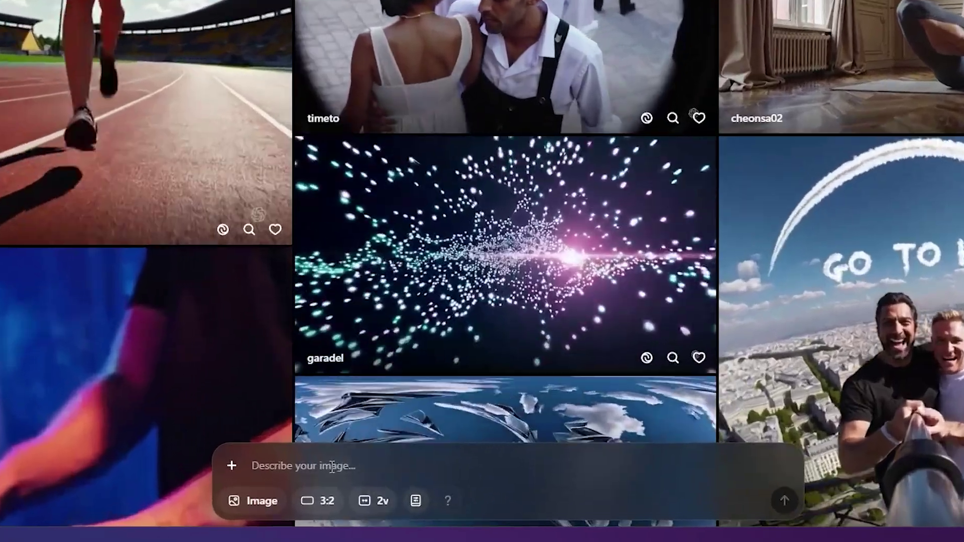
pyautogui.write('Kids playing joyfully in a sunny garden with colorful toy cars, trucks, balls, and scattered toys on bright green grass, vibrant and cheerful vibe.')
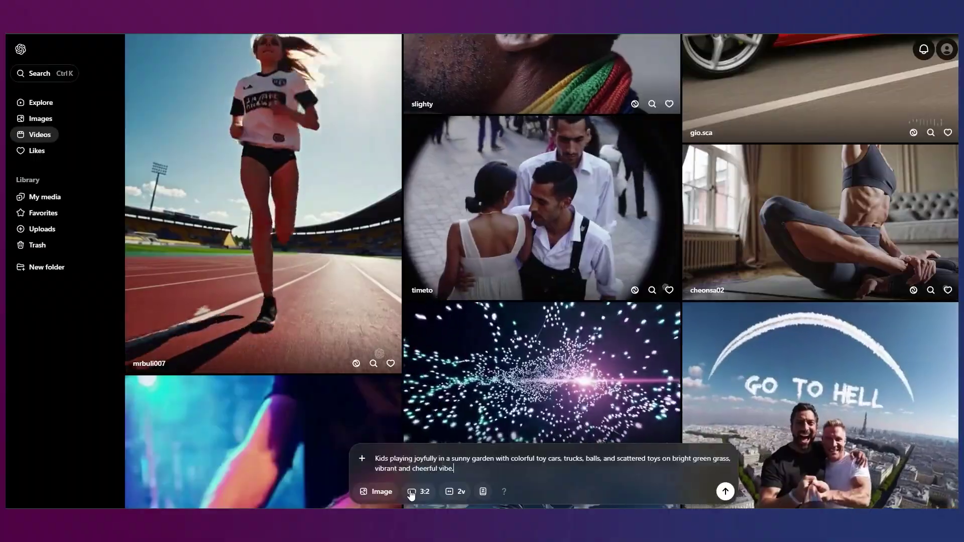
pyautogui.click(319, 501)
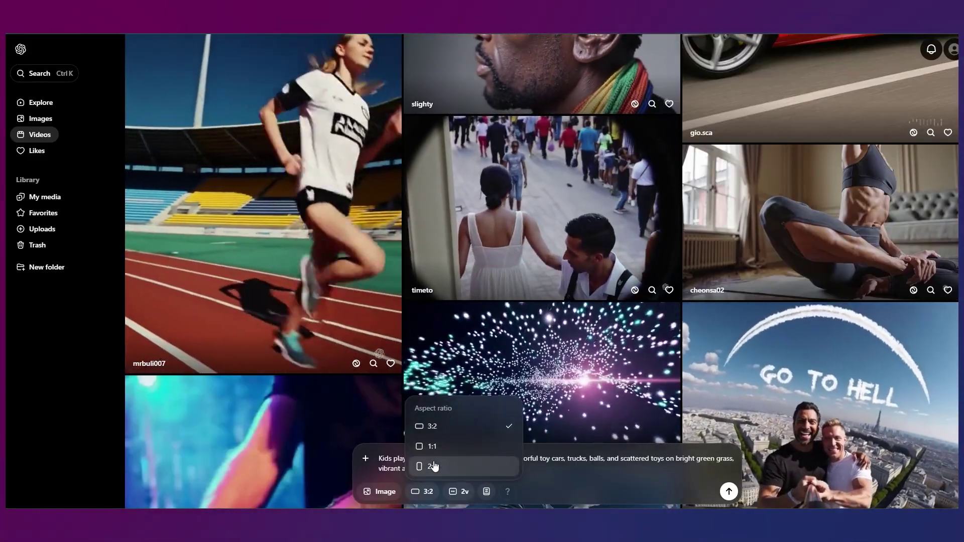
pyautogui.click(430, 466)
pyautogui.click(421, 492)
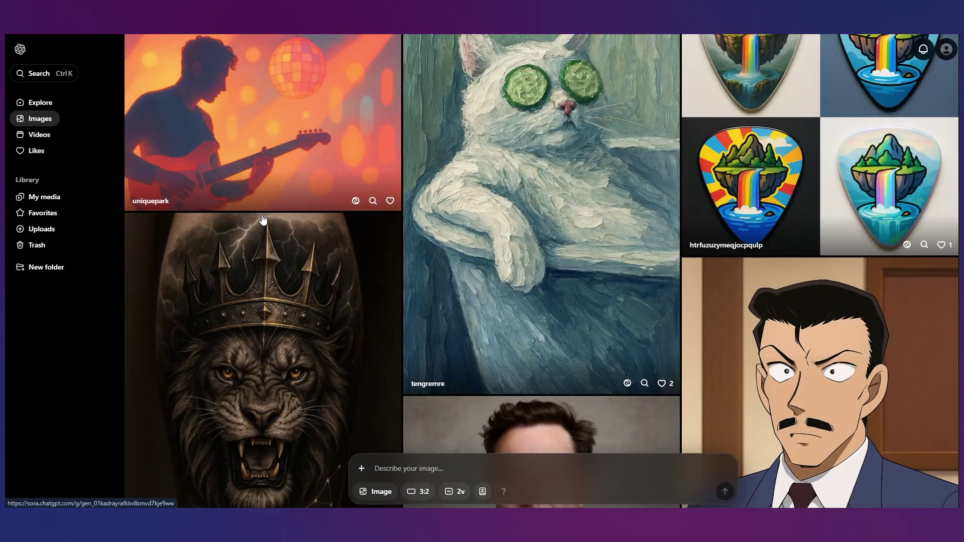
pyautogui.scroll(-15, 262, 219)
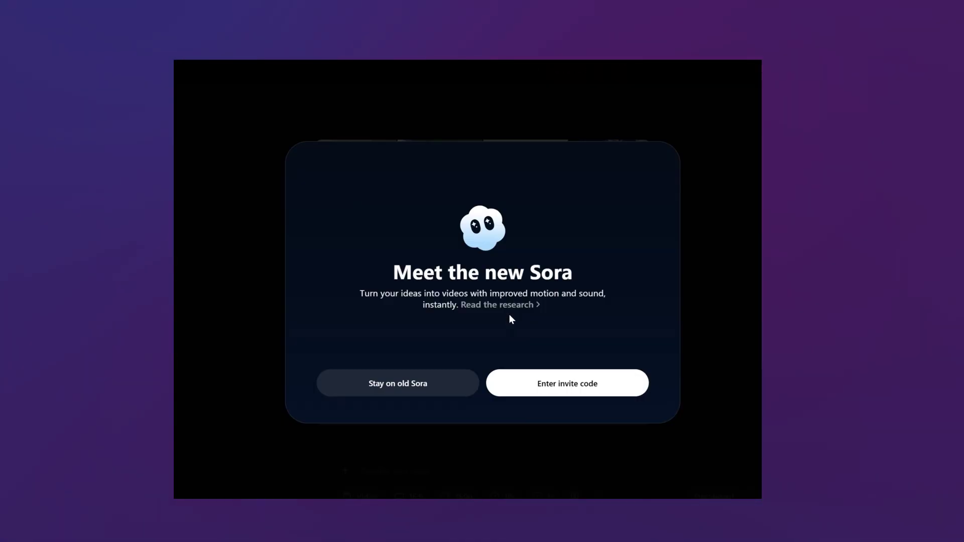
# - Choose 'Enter invite code' in the 'Meet the new Sora' dialog
pyautogui.click(603, 384)
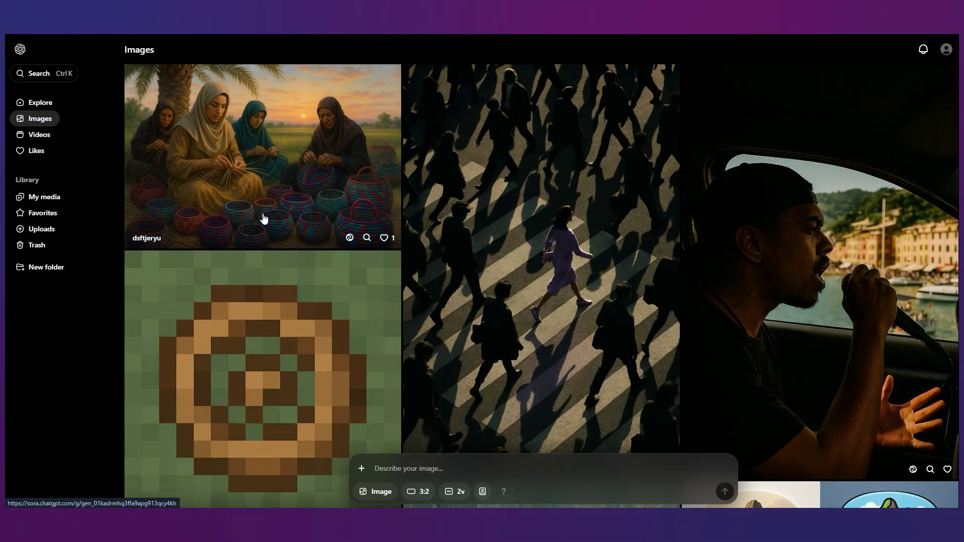
pyautogui.scroll(-10, 264, 218)
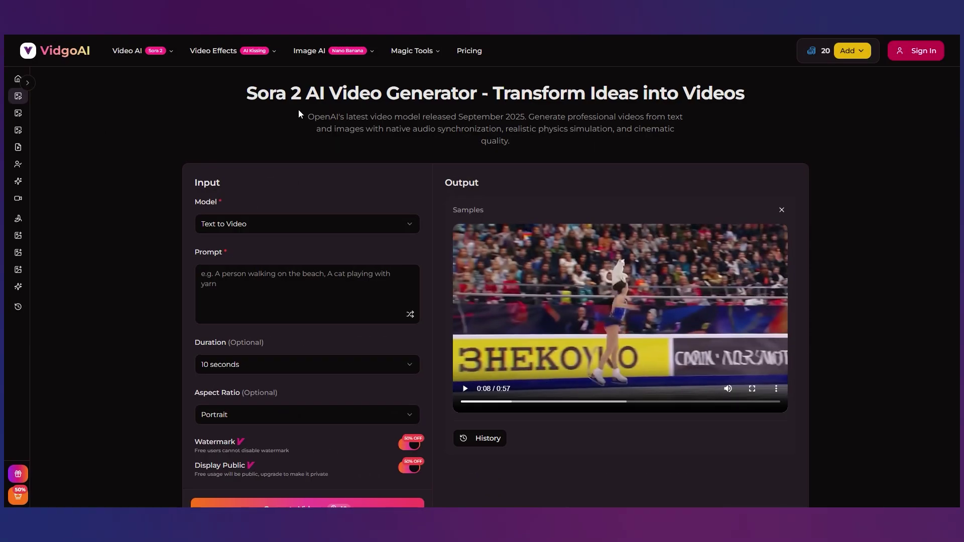
pyautogui.scroll(-10, 533, 123)
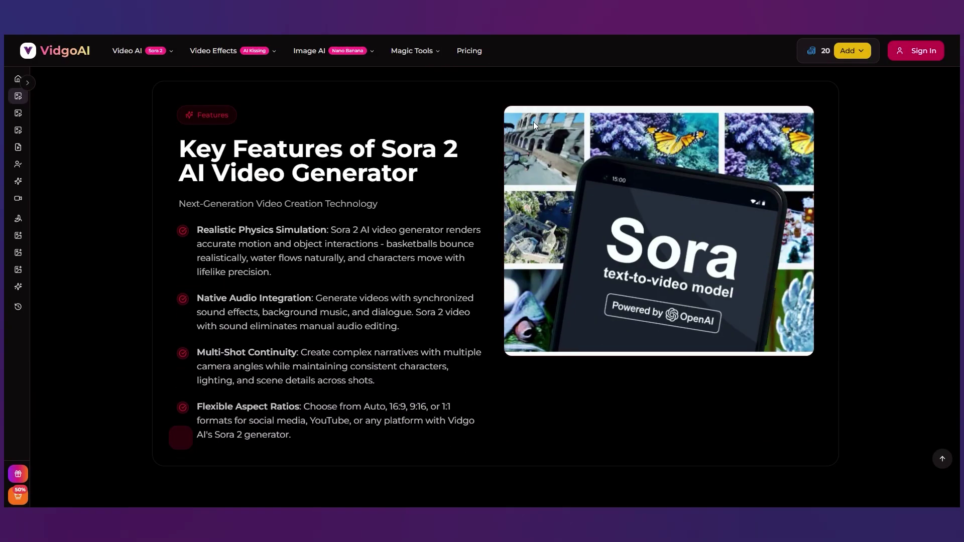
pyautogui.scroll(-15, 533, 121)
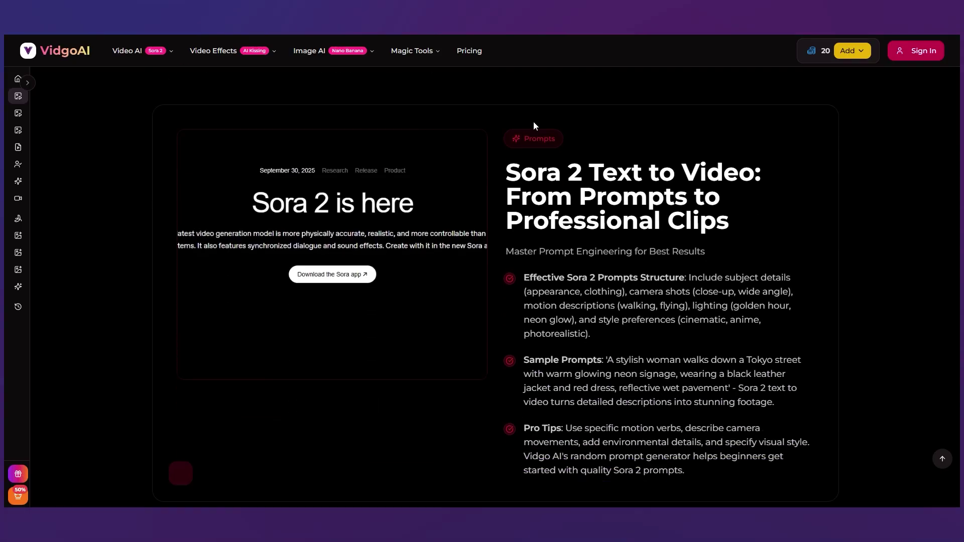
pyautogui.scroll(-8, 533, 122)
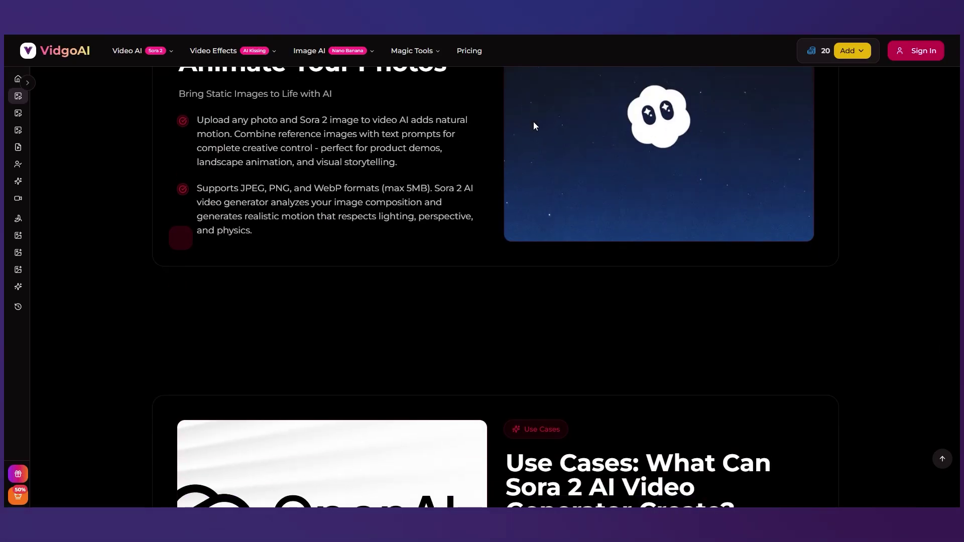
pyautogui.scroll(-12, 534, 123)
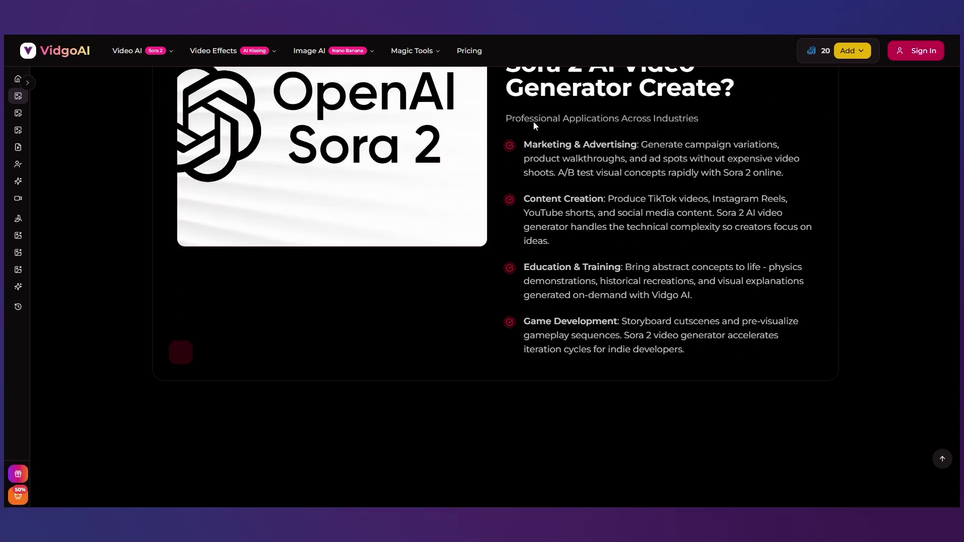
pyautogui.scroll(-2, 534, 126)
pyautogui.scroll(-11, 534, 126)
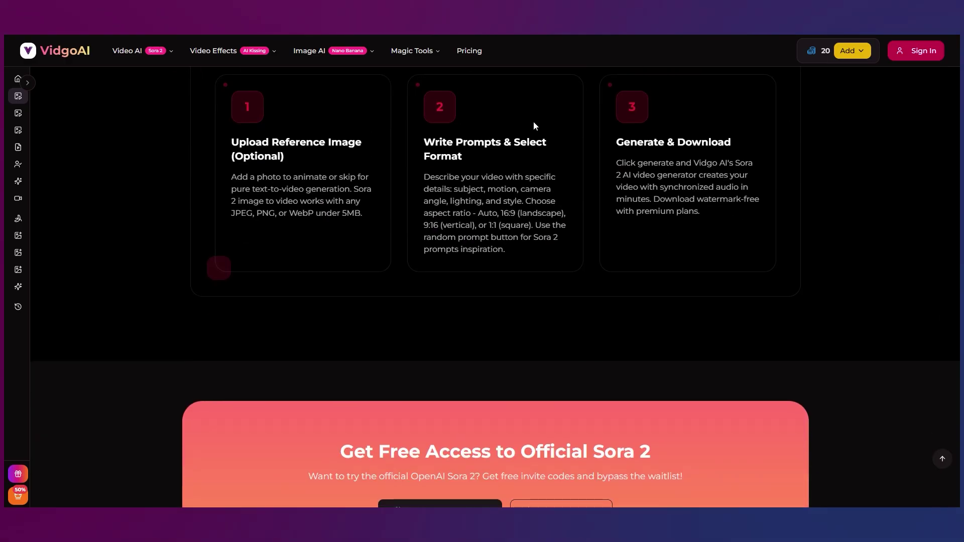
pyautogui.scroll(-5, 534, 126)
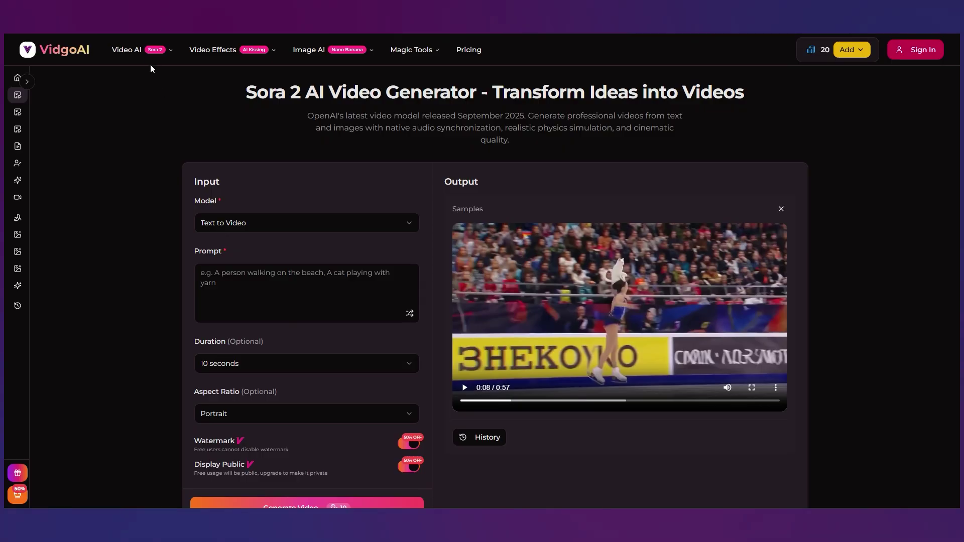
pyautogui.moveTo(145, 51)
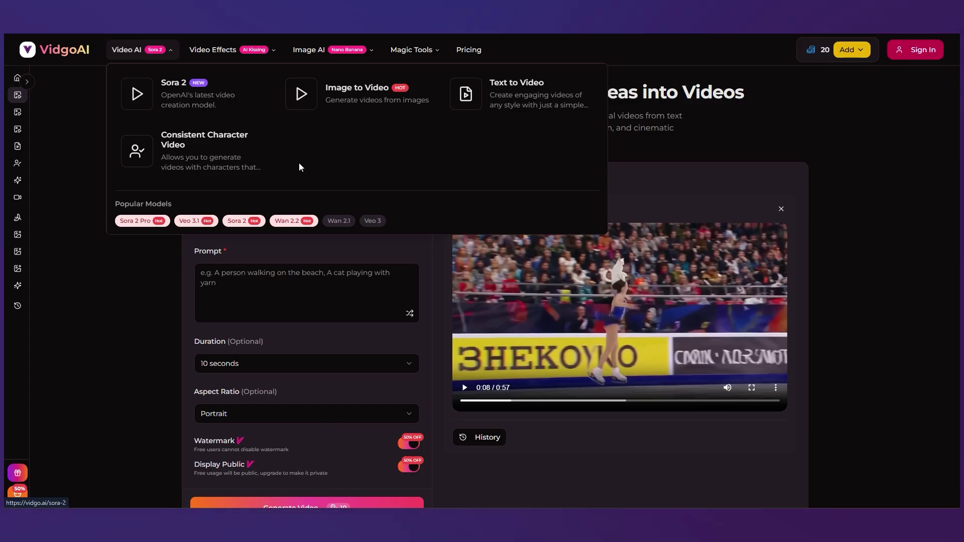
pyautogui.moveTo(411, 50)
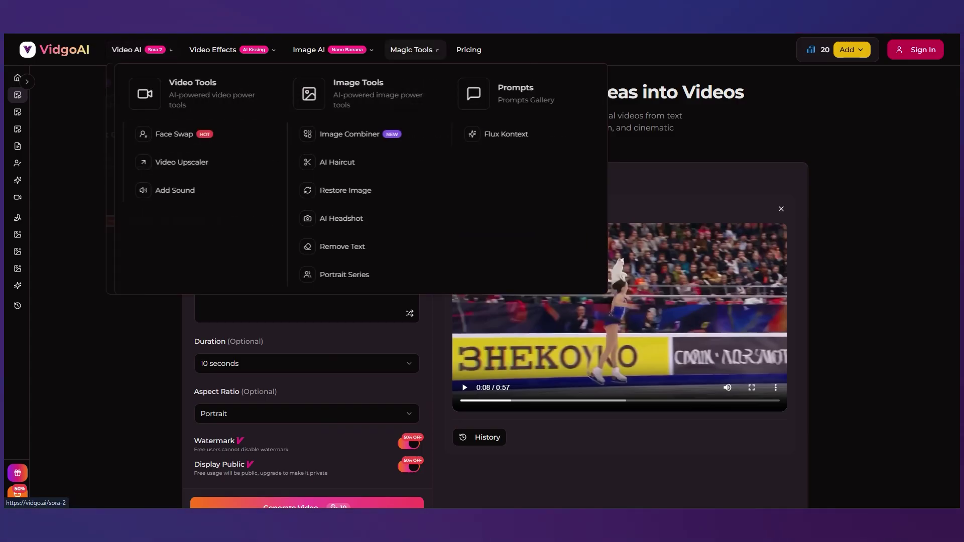
pyautogui.moveTo(126, 49)
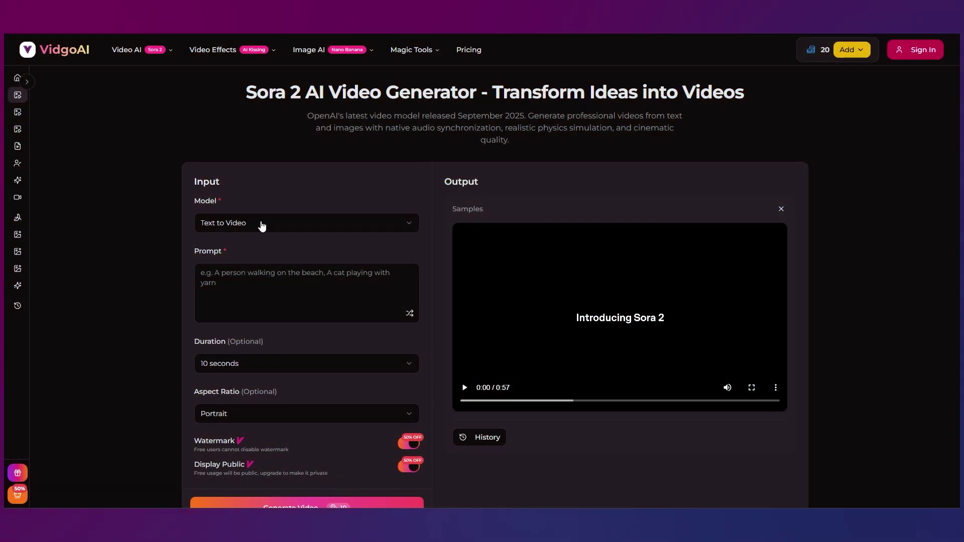
# - Try the Image to Video model, then settle back on Text to Video
pyautogui.click(261, 223)
pyautogui.click(235, 240)
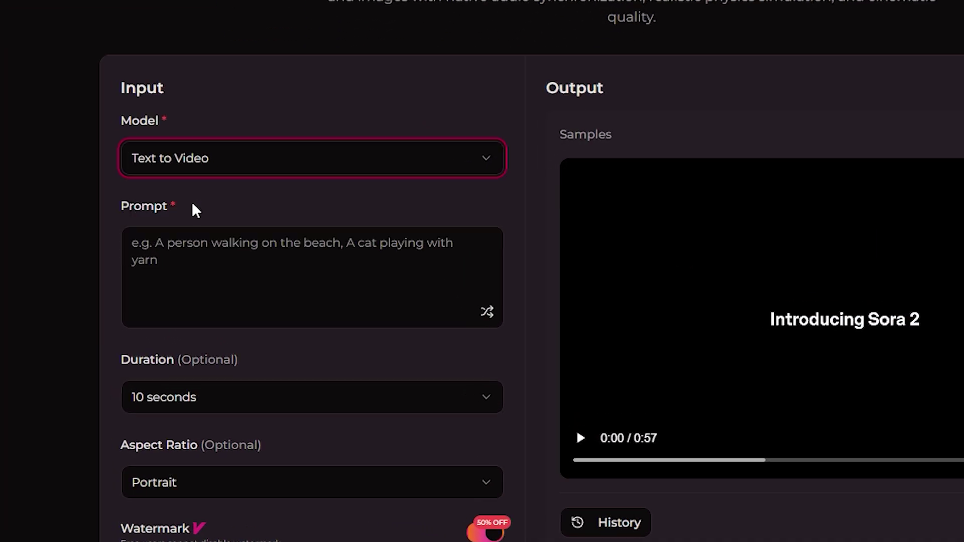
pyautogui.click(191, 158)
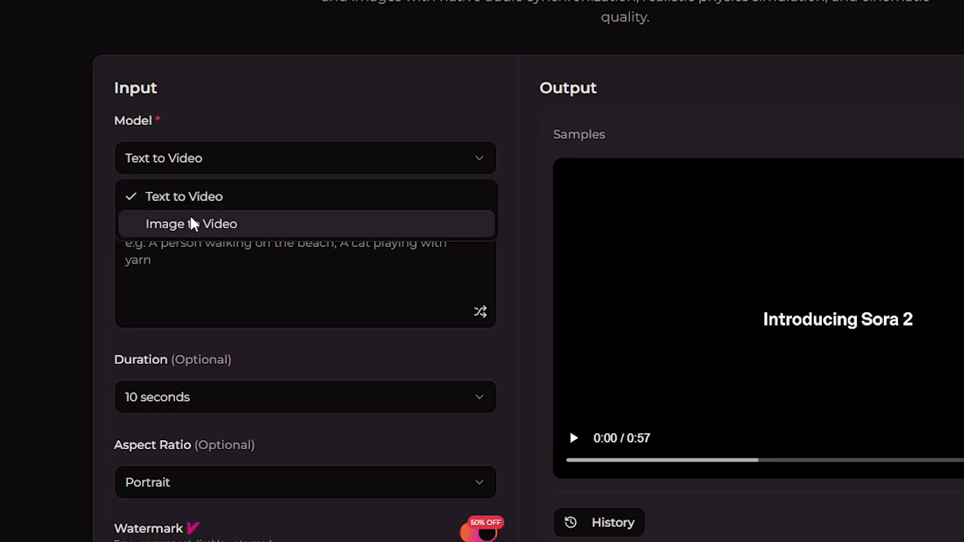
pyautogui.click(191, 219)
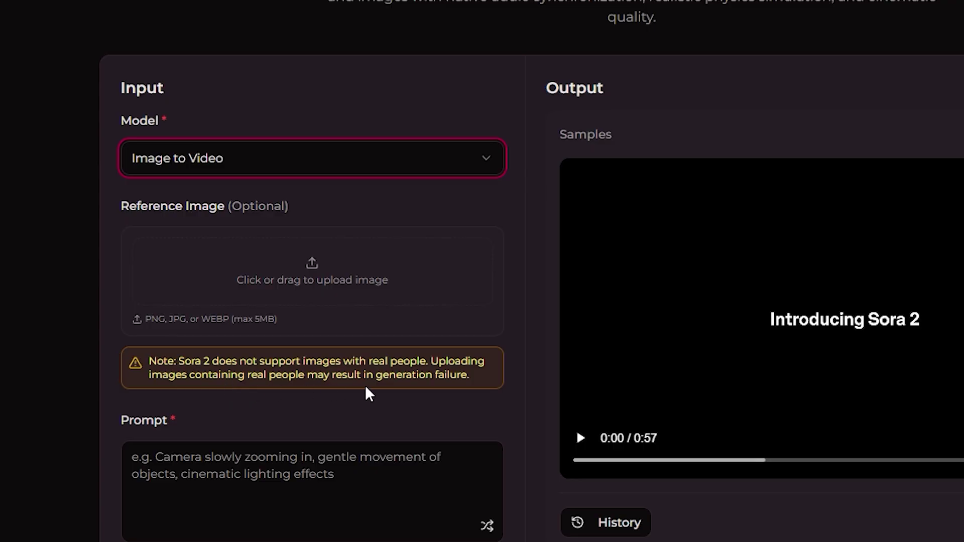
pyautogui.click(464, 170)
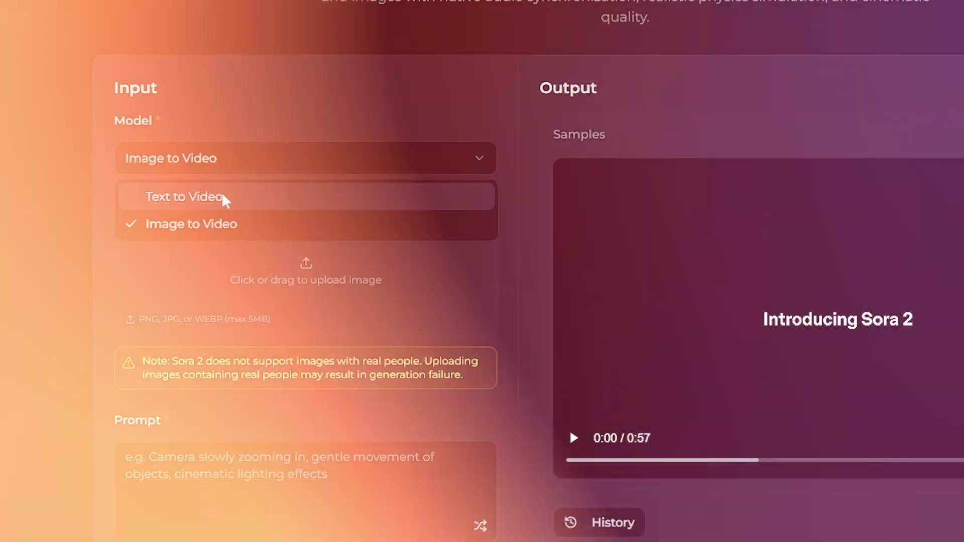
pyautogui.click(224, 196)
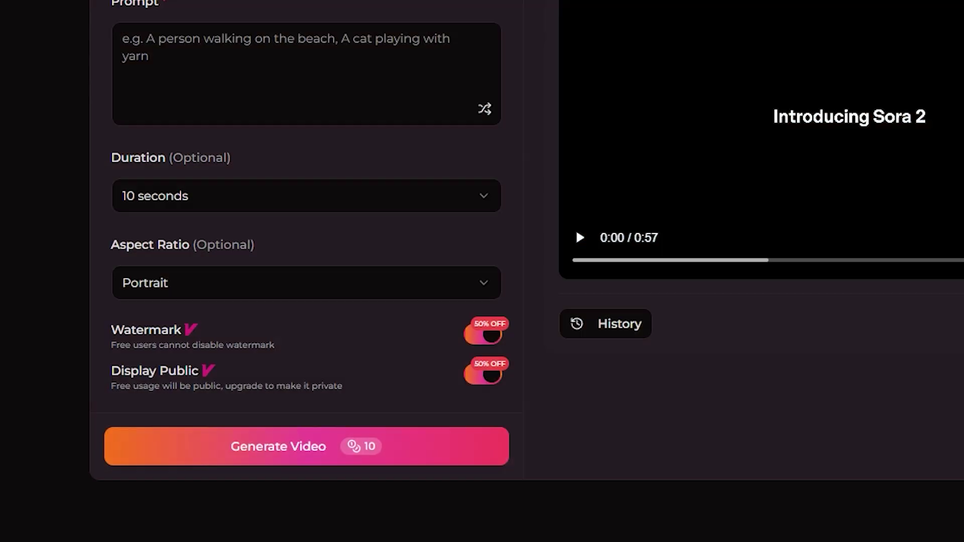
pyautogui.scroll(2, 481, 271)
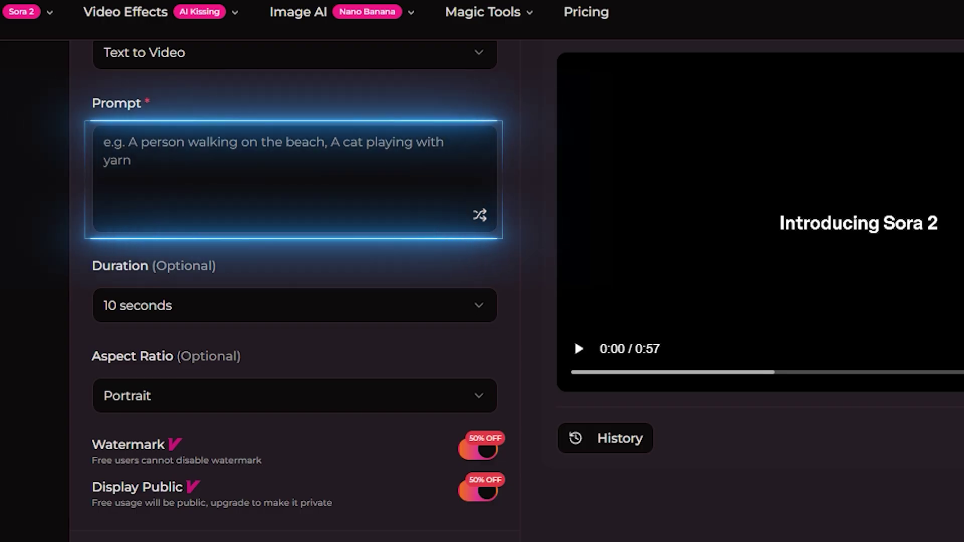
pyautogui.scroll(3, 121, 328)
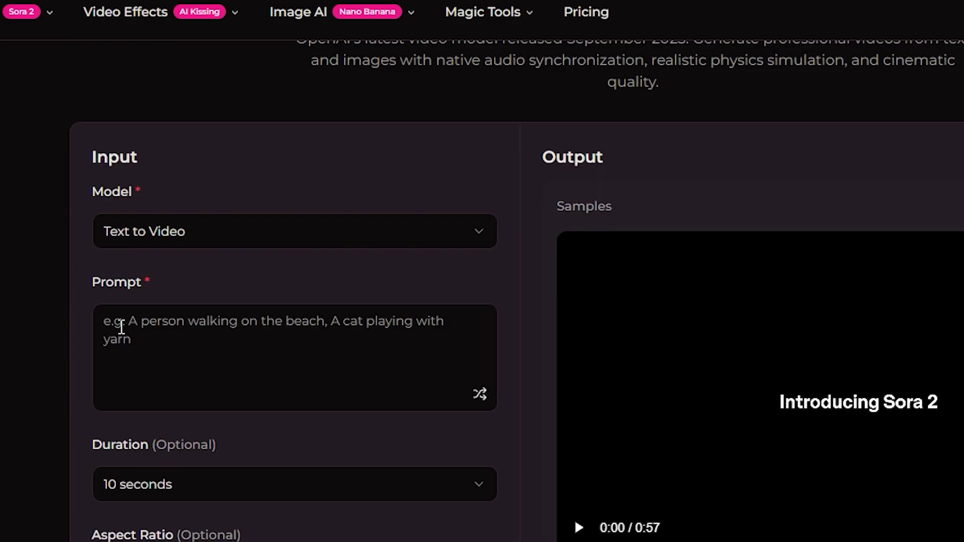
# - Start the video prompt and keep the duration at 10 seconds
pyautogui.click(121, 327)
pyautogui.scroll(-2, 223, 334)
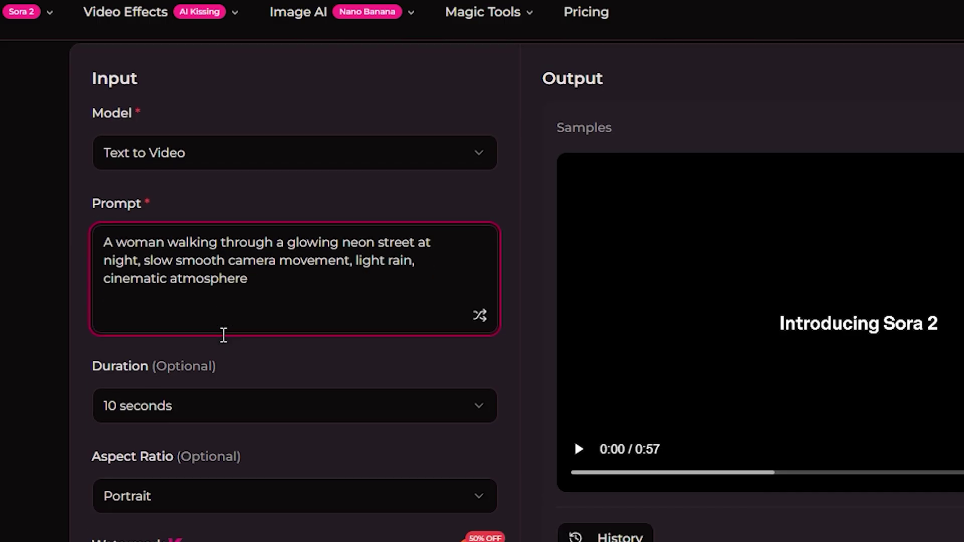
pyautogui.click(376, 402)
pyautogui.click(192, 443)
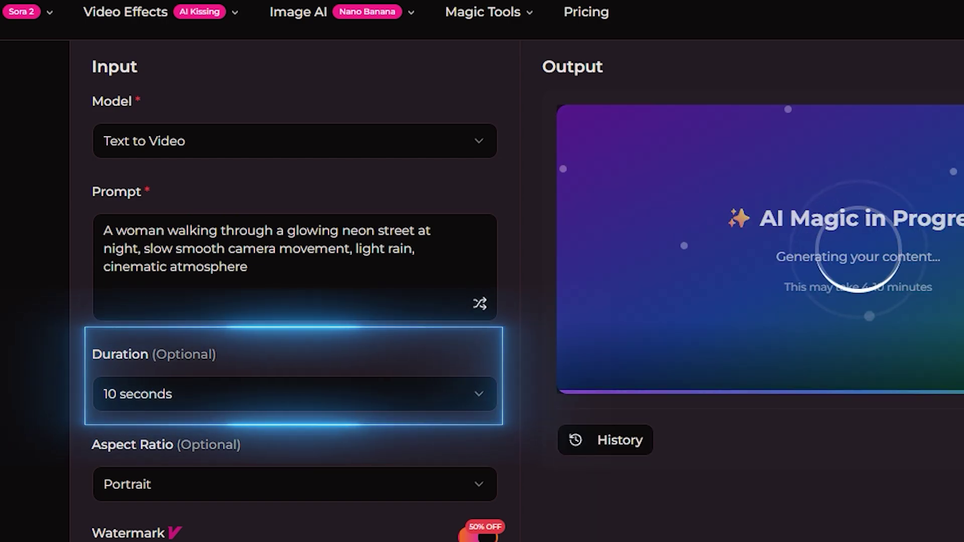
pyautogui.scroll(2, 481, 292)
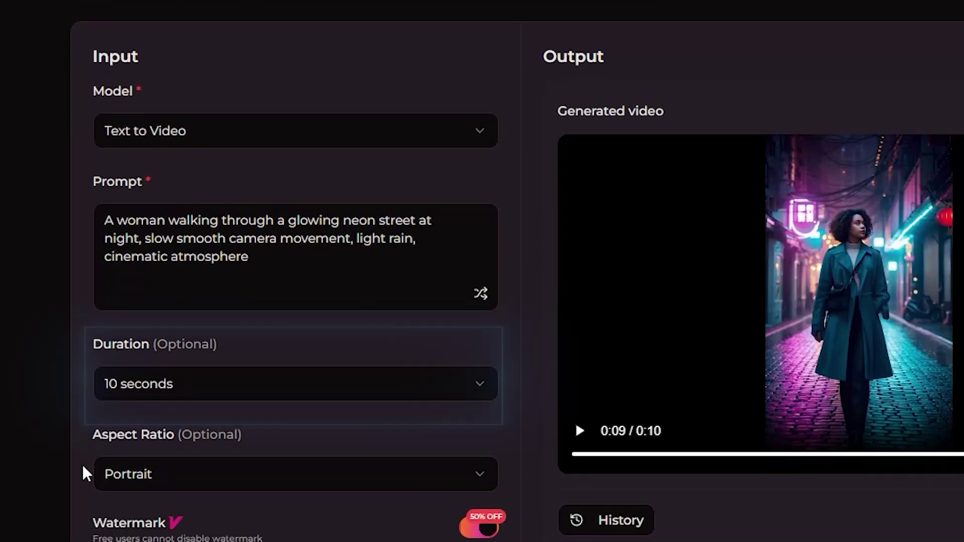
pyautogui.scroll(-2, 82, 469)
# - Switch the aspect ratio to Landscape and back to Portrait, then generate the neon-street video
pyautogui.click(228, 384)
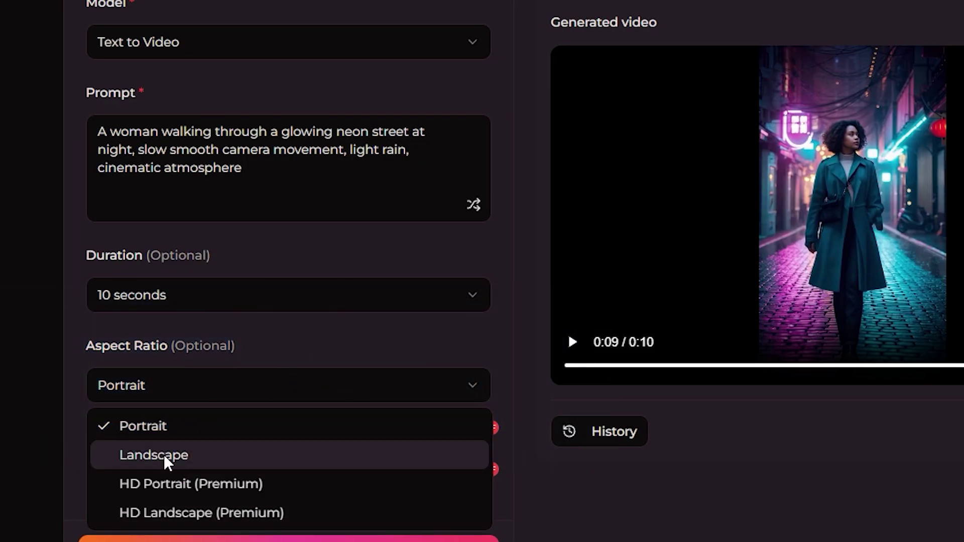
pyautogui.click(164, 453)
pyautogui.click(218, 385)
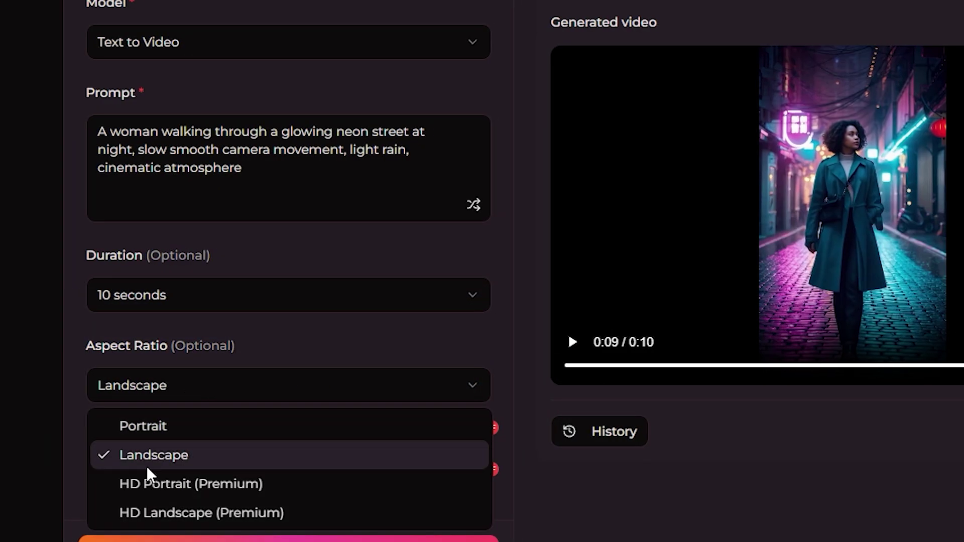
pyautogui.click(171, 434)
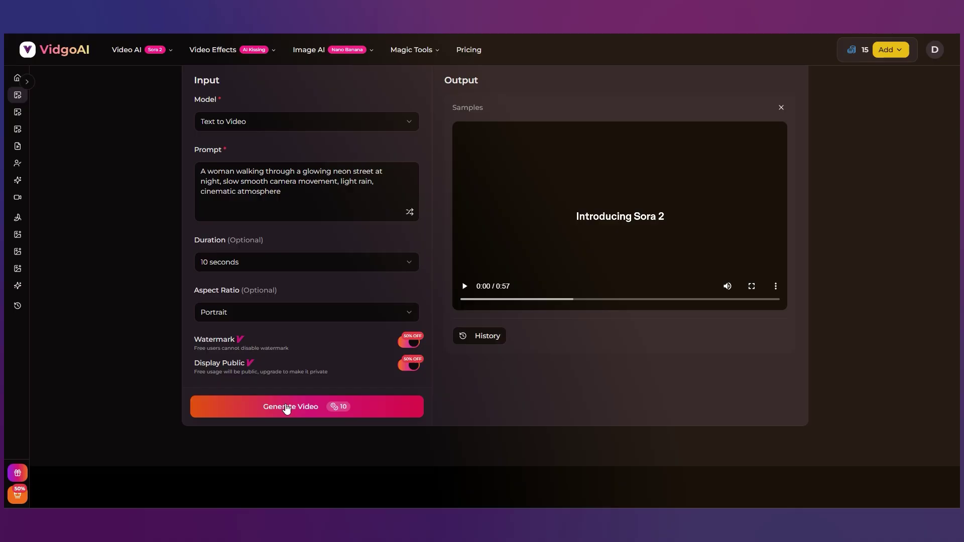
pyautogui.click(286, 405)
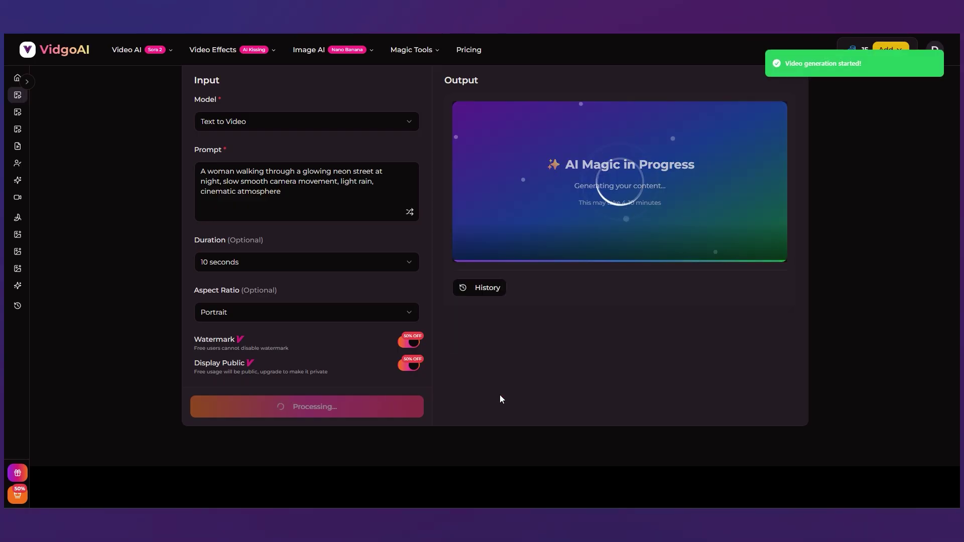
pyautogui.scroll(1, 499, 395)
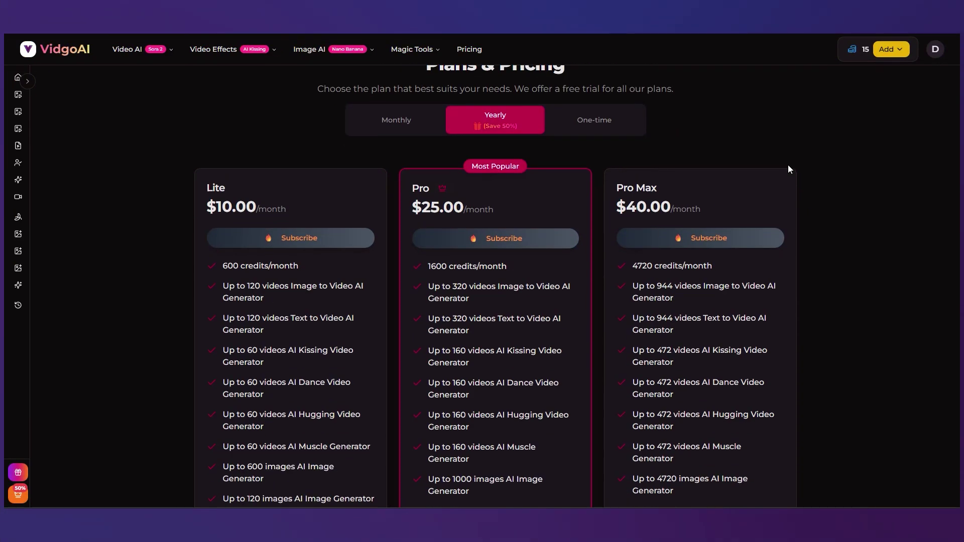
# - Watch the neon-street clip fullscreen and save it as an MP4 file
pyautogui.scroll(-3, 788, 169)
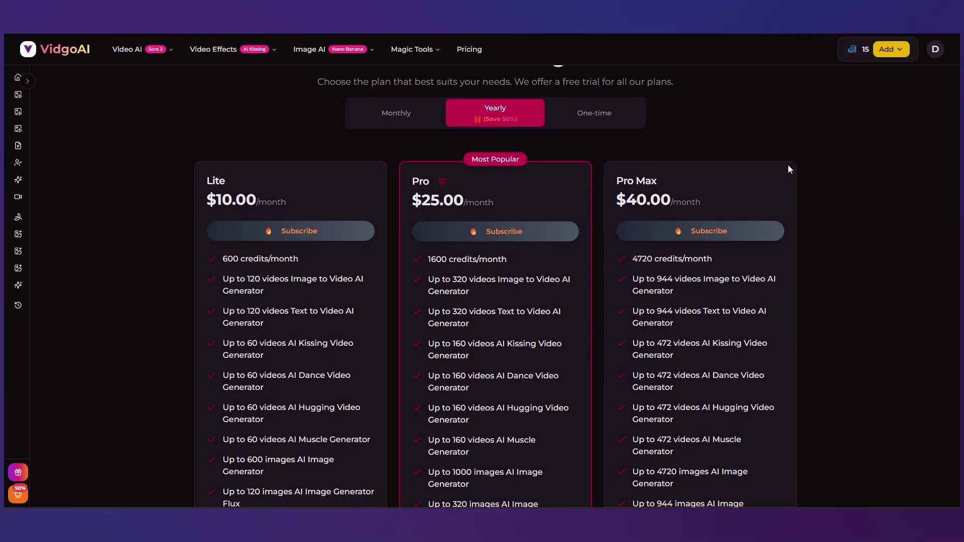
pyautogui.scroll(1, 787, 165)
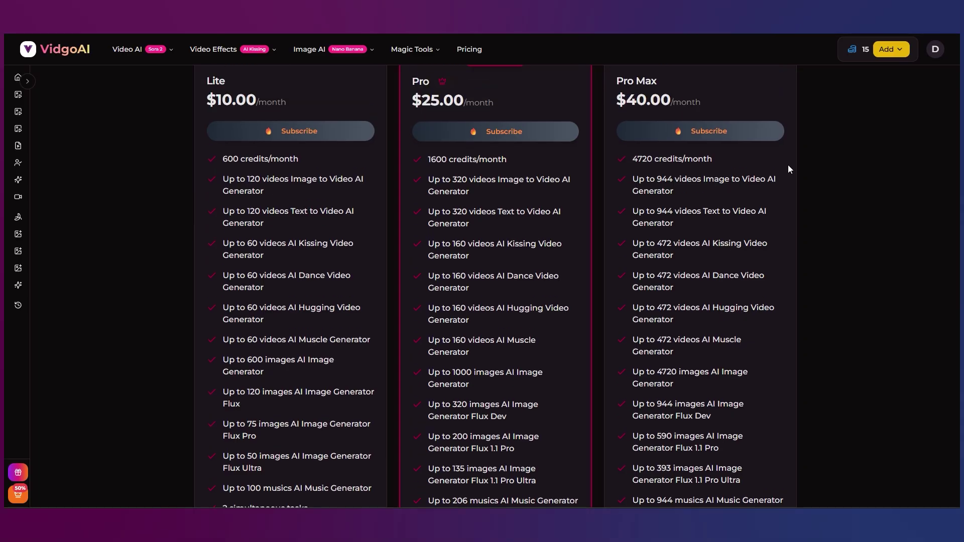
pyautogui.scroll(-8, 788, 165)
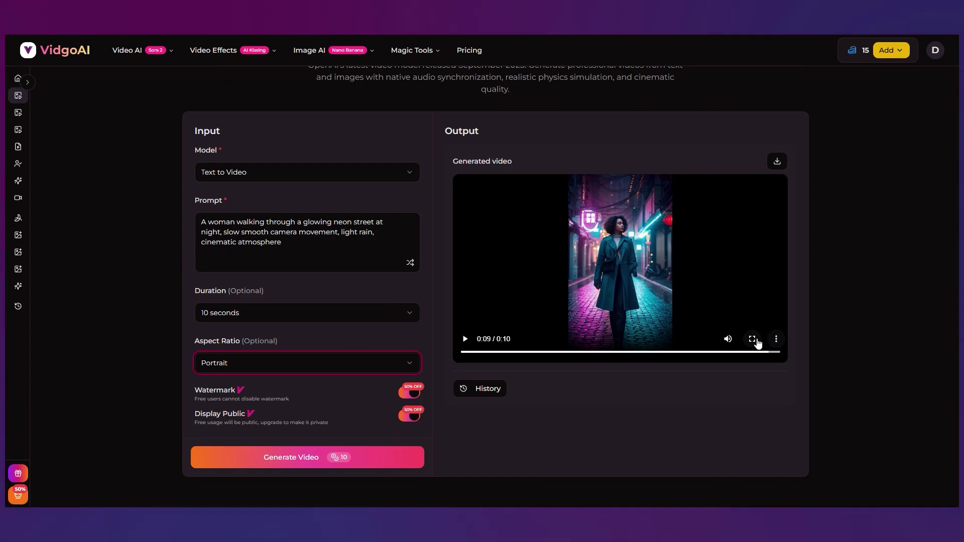
pyautogui.click(752, 339)
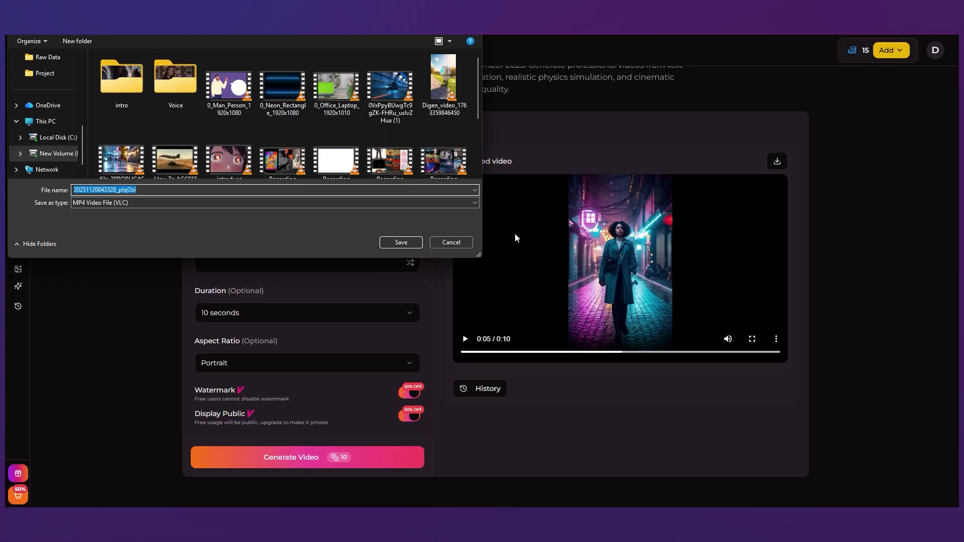
pyautogui.press('Return')
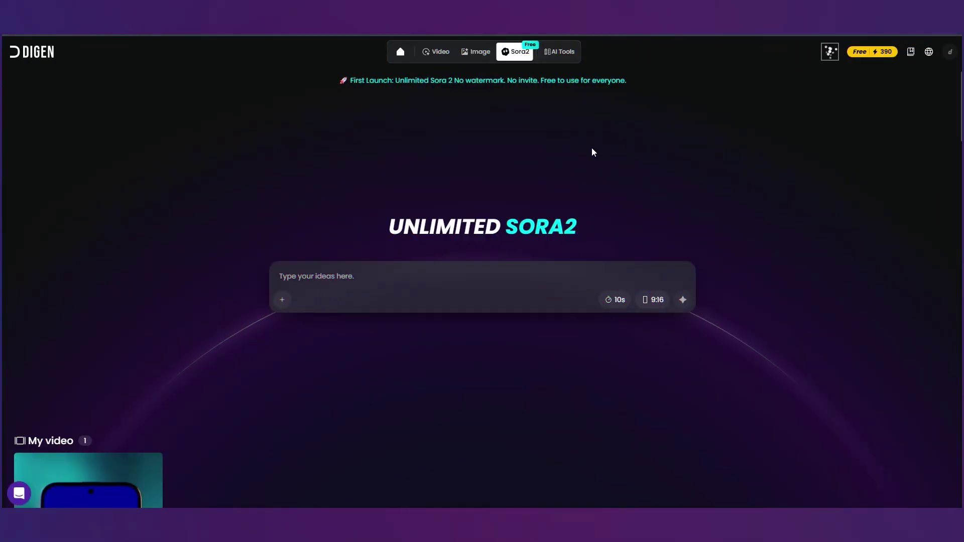
# - Scroll the Digen feed, then go to Create and the Sora2 generation page
pyautogui.scroll(-7, 593, 152)
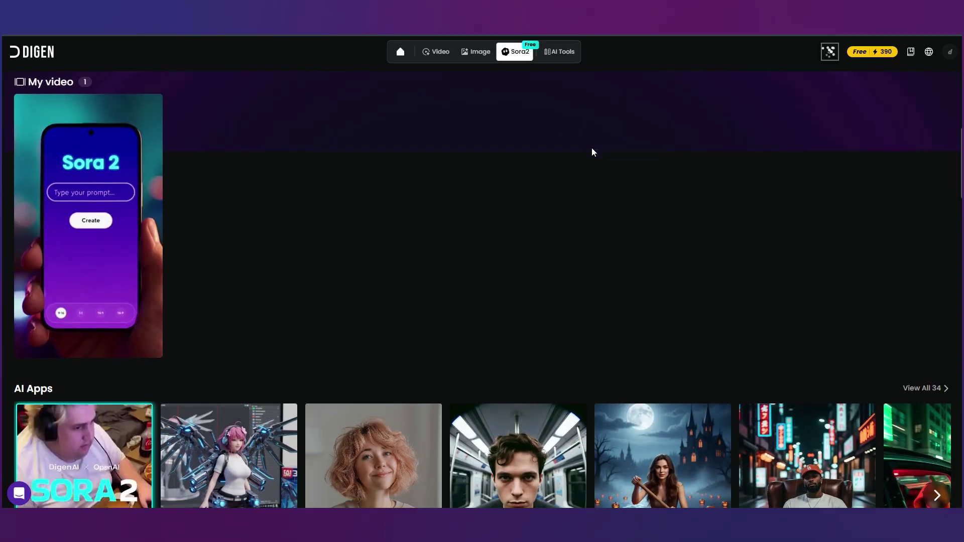
pyautogui.scroll(-4, 593, 152)
pyautogui.scroll(-4, 482, 168)
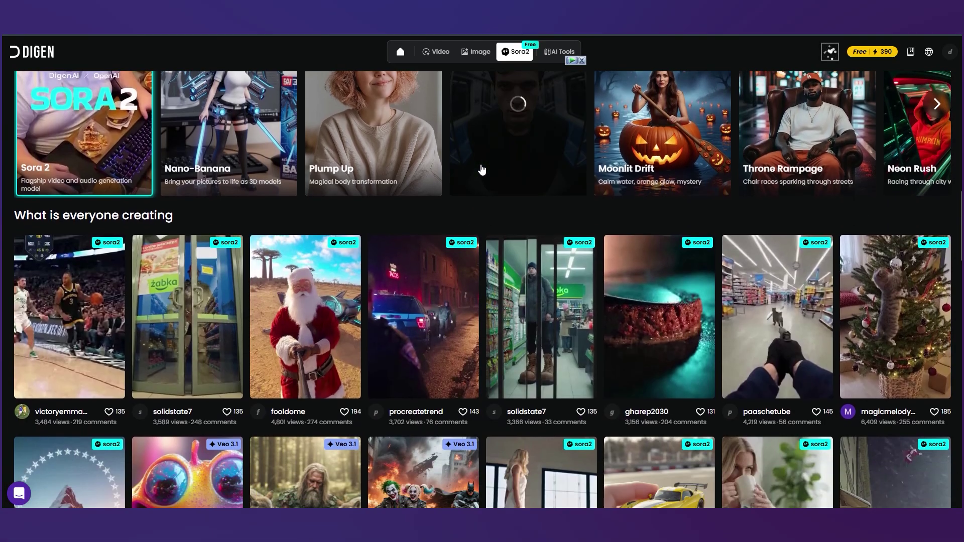
pyautogui.scroll(-8, 482, 170)
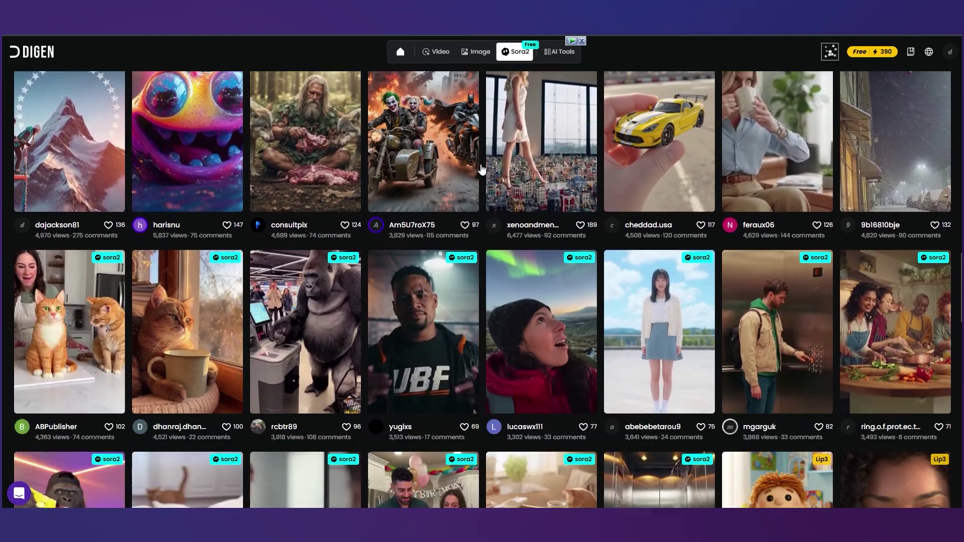
pyautogui.scroll(-12, 481, 169)
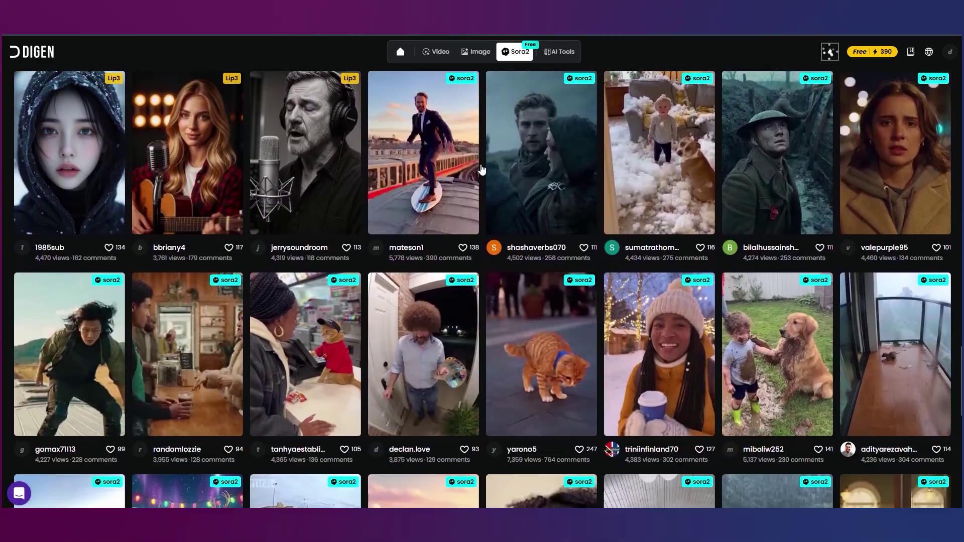
pyautogui.scroll(-12, 480, 169)
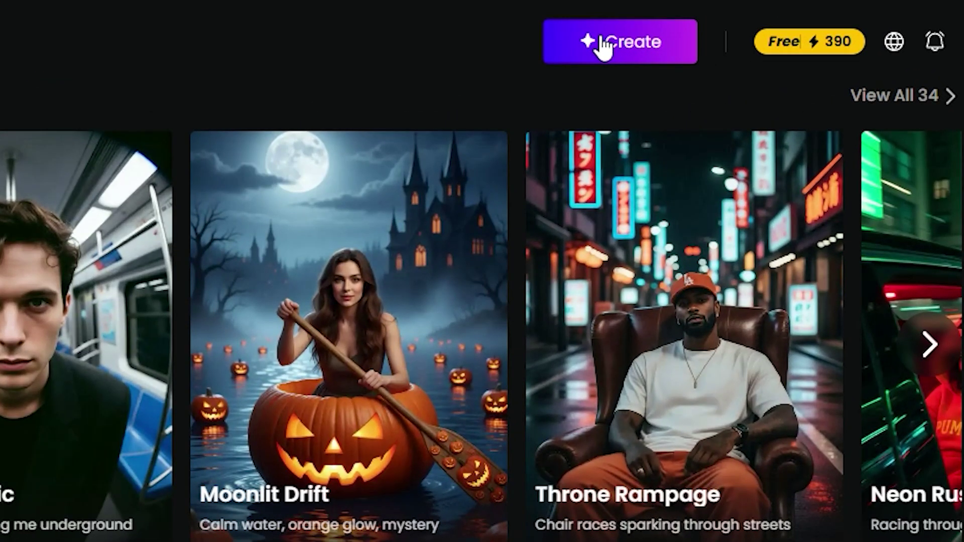
pyautogui.click(604, 45)
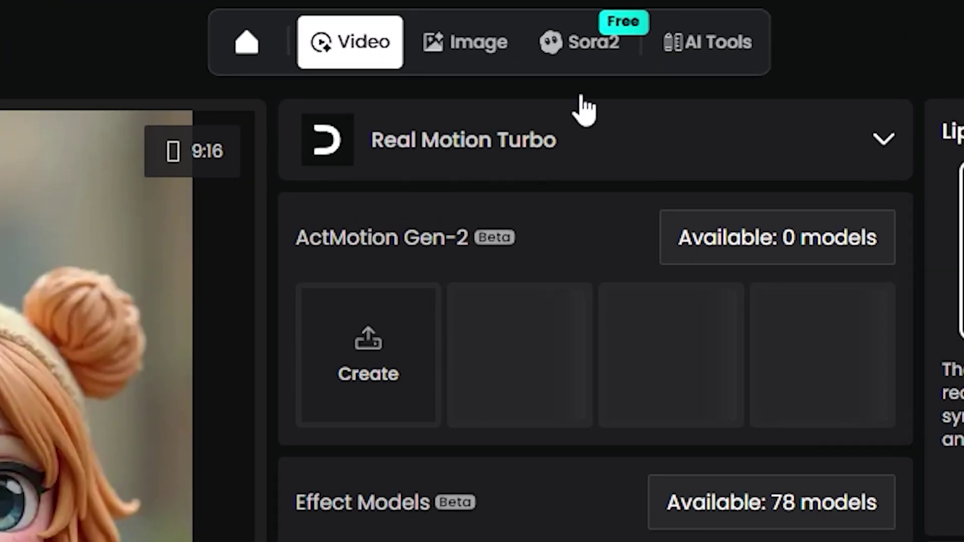
pyautogui.click(549, 48)
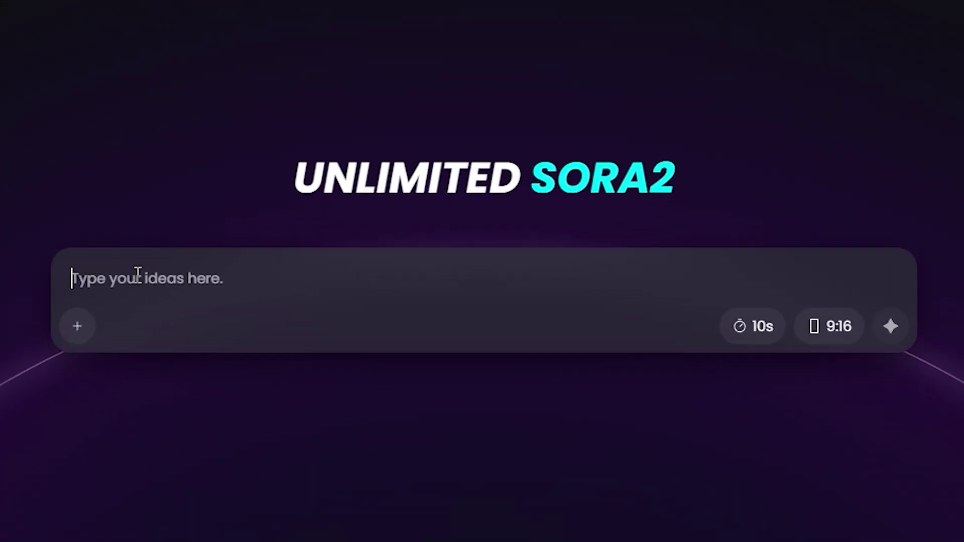
# - Paste the small-robot-in-a-sunny-park prompt, choose 16:9 ratio and 15-second length
pyautogui.write('A small robot running happily across a sunny park, soft shadows, gentle camera follow shot.')
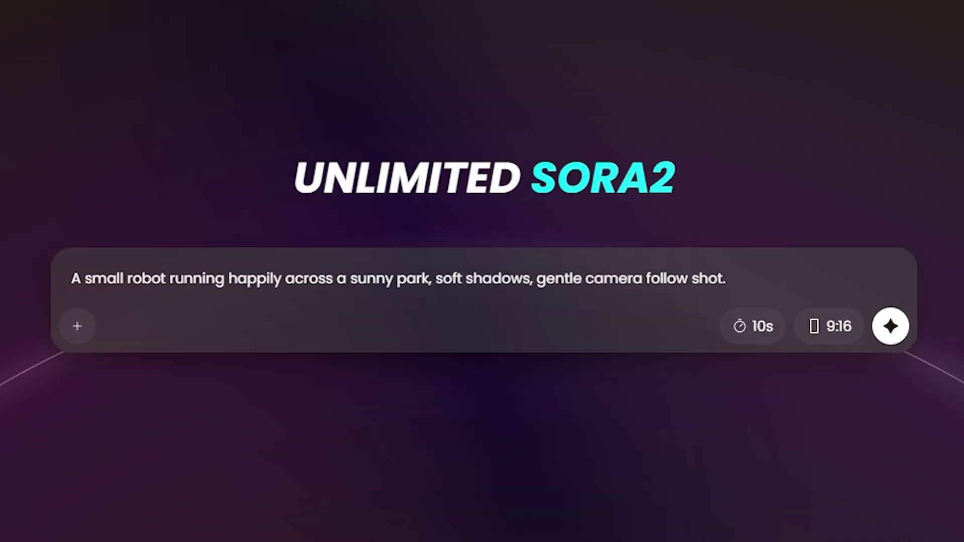
pyautogui.click(837, 328)
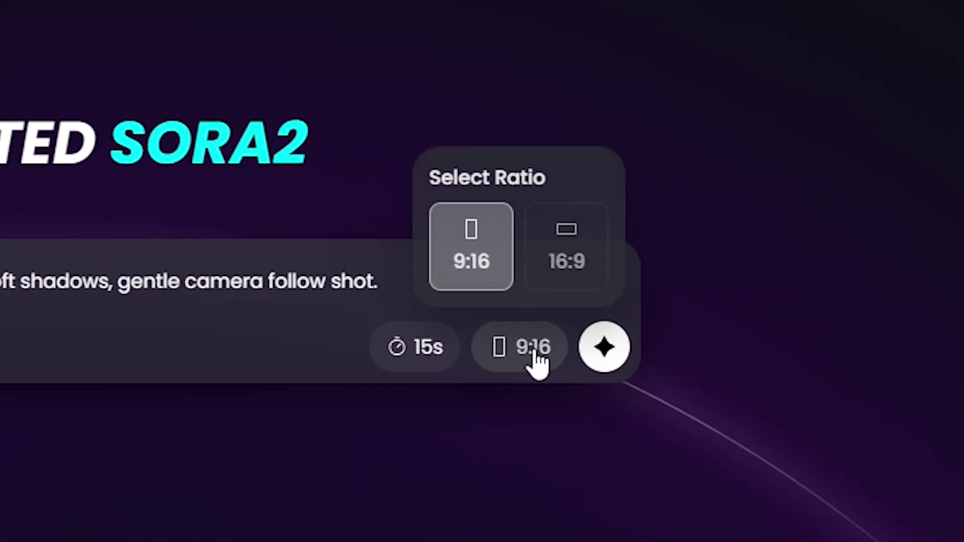
pyautogui.click(566, 253)
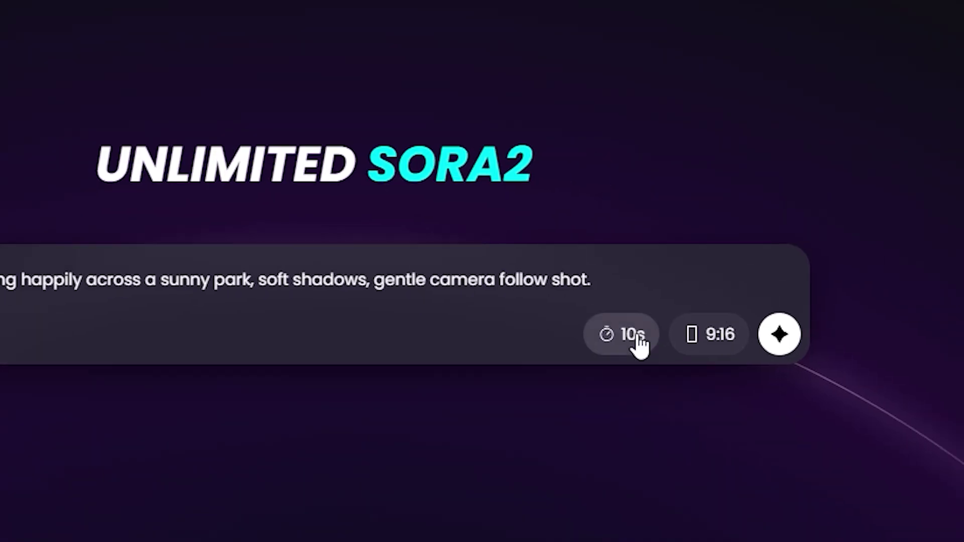
pyautogui.click(430, 346)
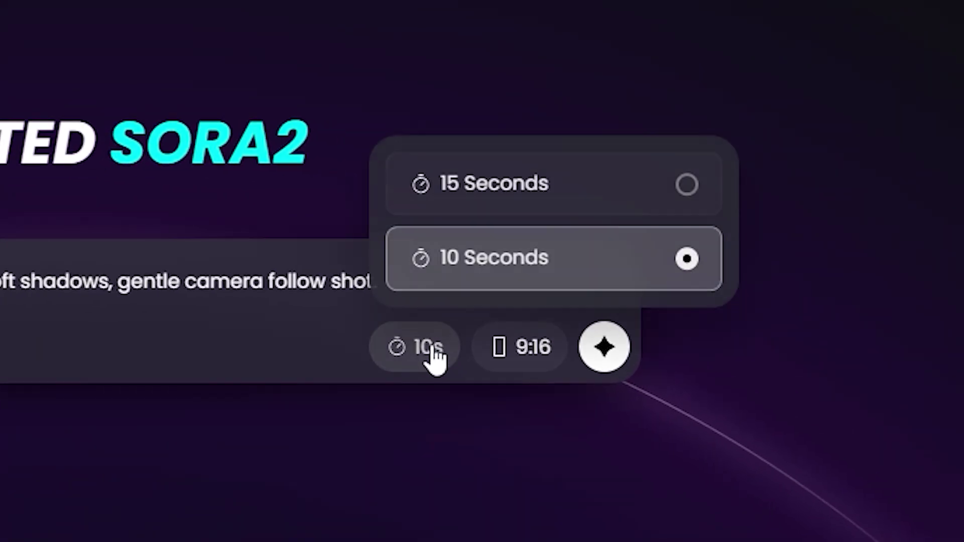
pyautogui.click(686, 193)
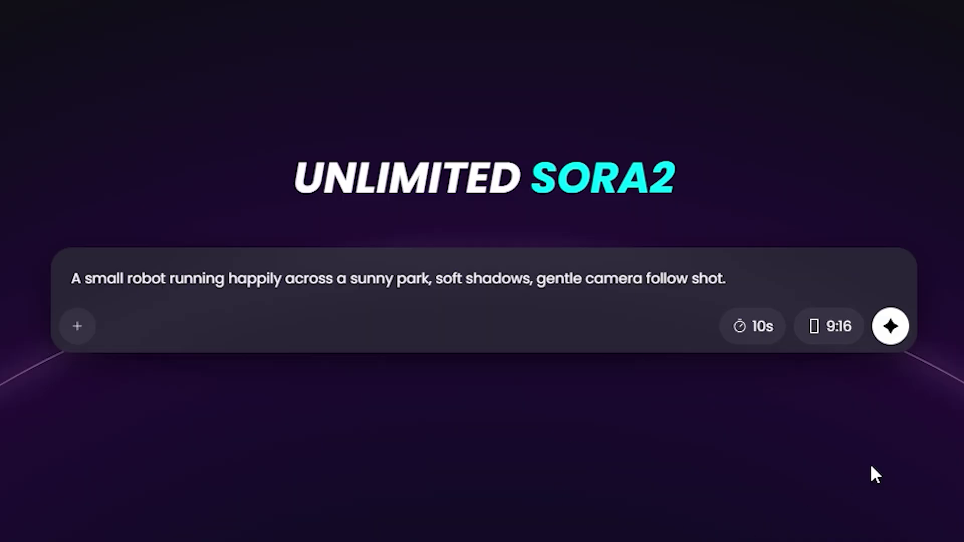
# - Change the Sora prompt's aspect ratio from 3:2 to 2:3
pyautogui.click(762, 327)
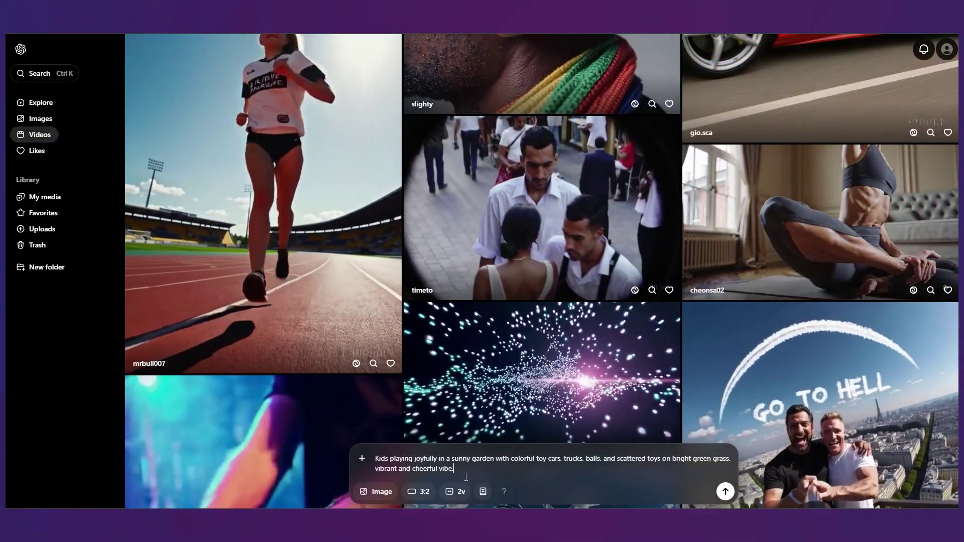
pyautogui.click(424, 491)
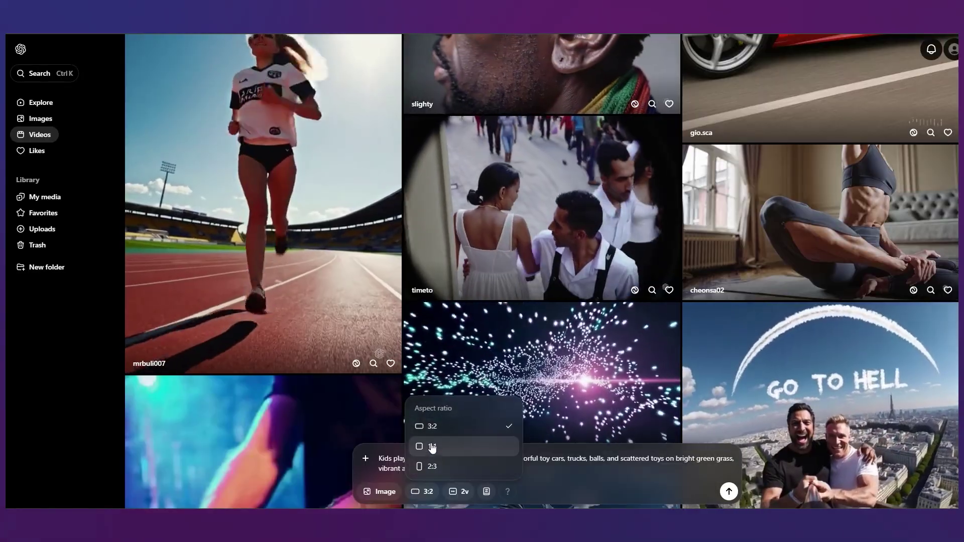
pyautogui.click(431, 466)
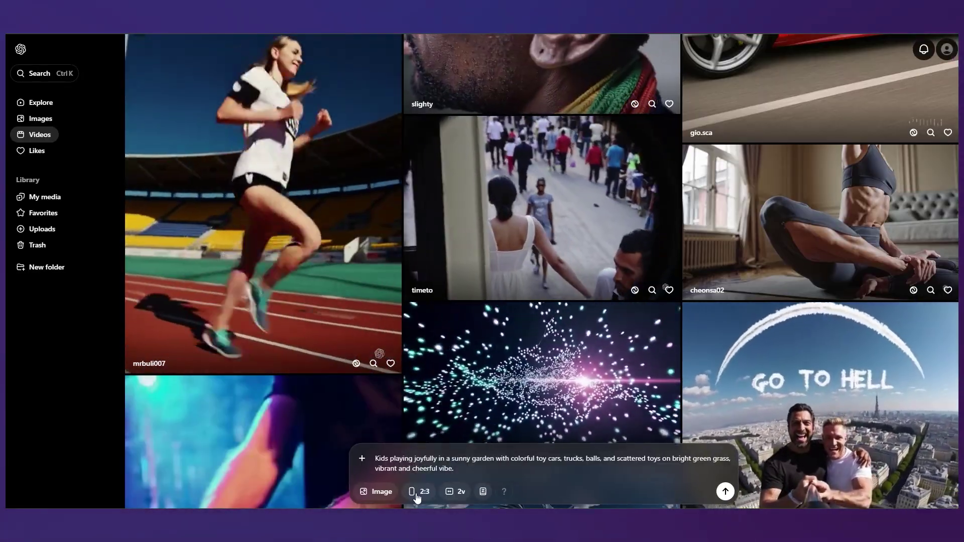
pyautogui.click(424, 486)
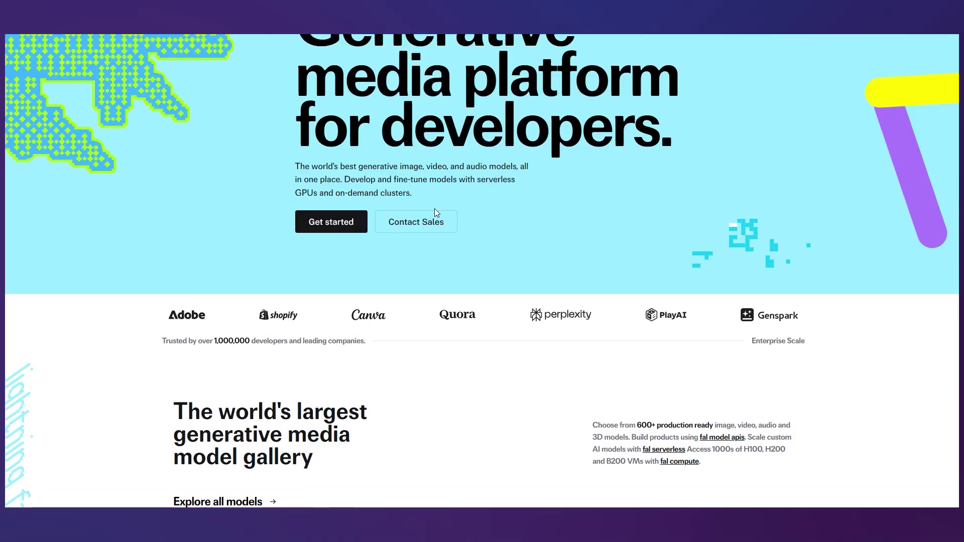
pyautogui.scroll(-6, 434, 209)
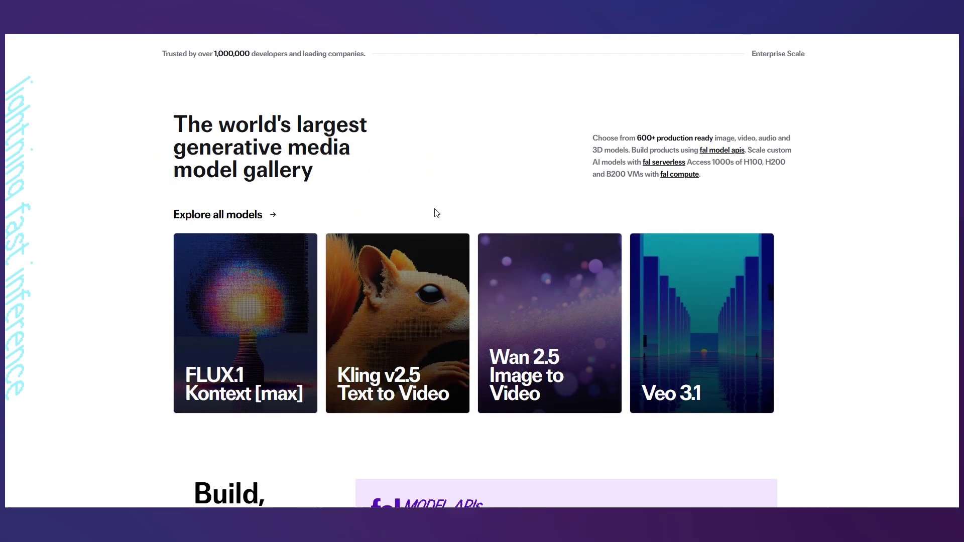
pyautogui.scroll(-5, 436, 212)
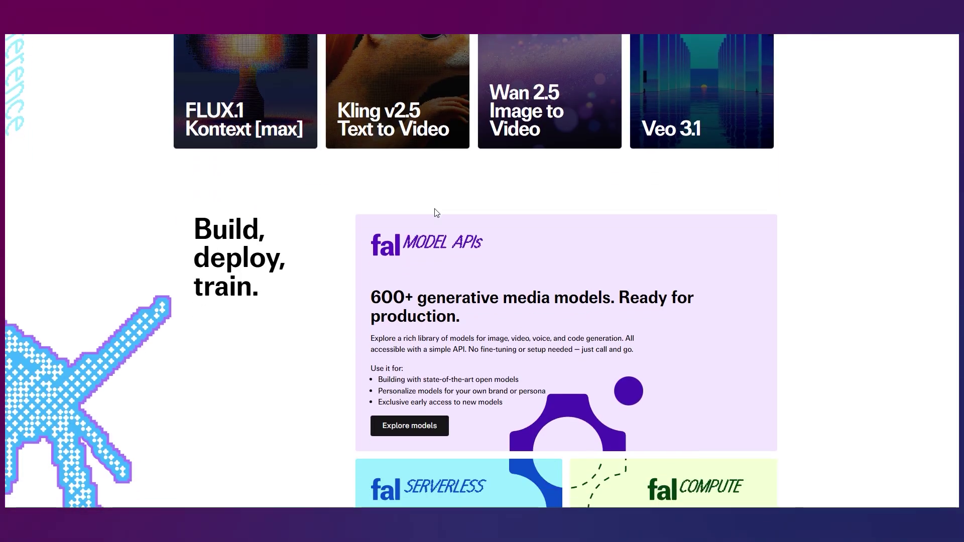
pyautogui.scroll(-10, 436, 212)
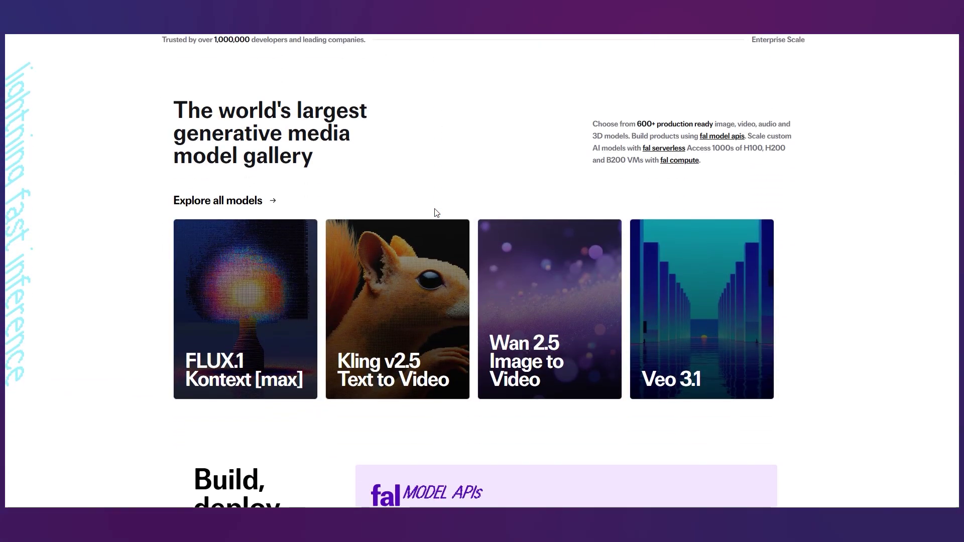
pyautogui.scroll(-4, 436, 212)
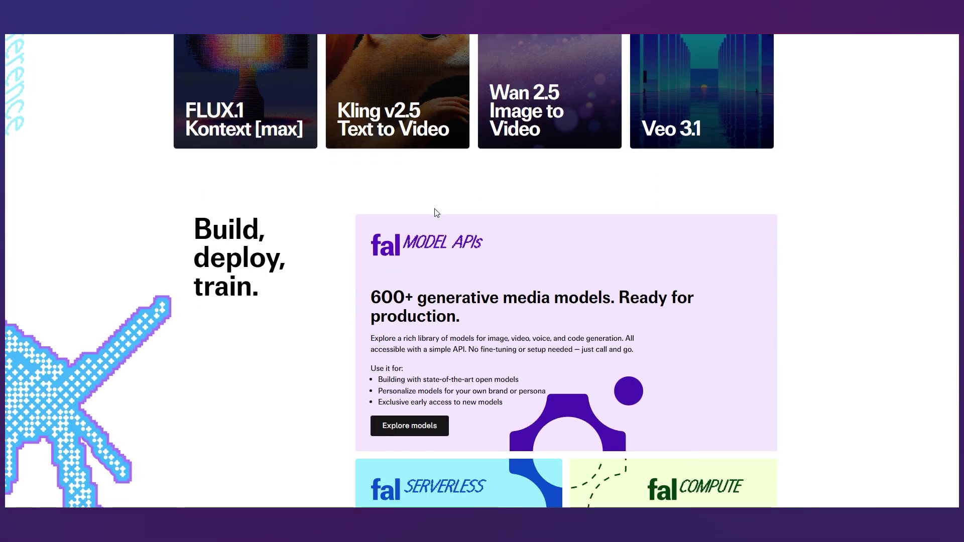
pyautogui.scroll(-7, 436, 212)
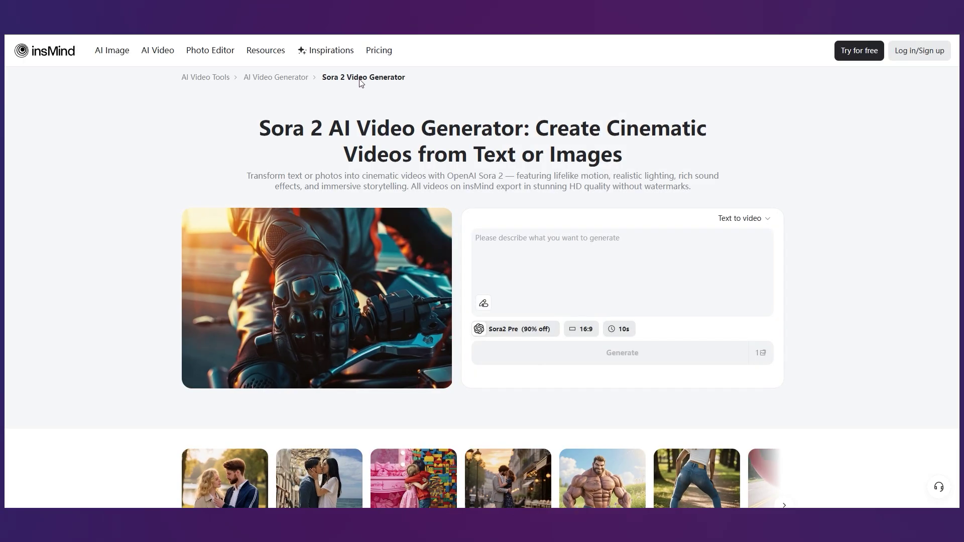
pyautogui.scroll(-3, 357, 135)
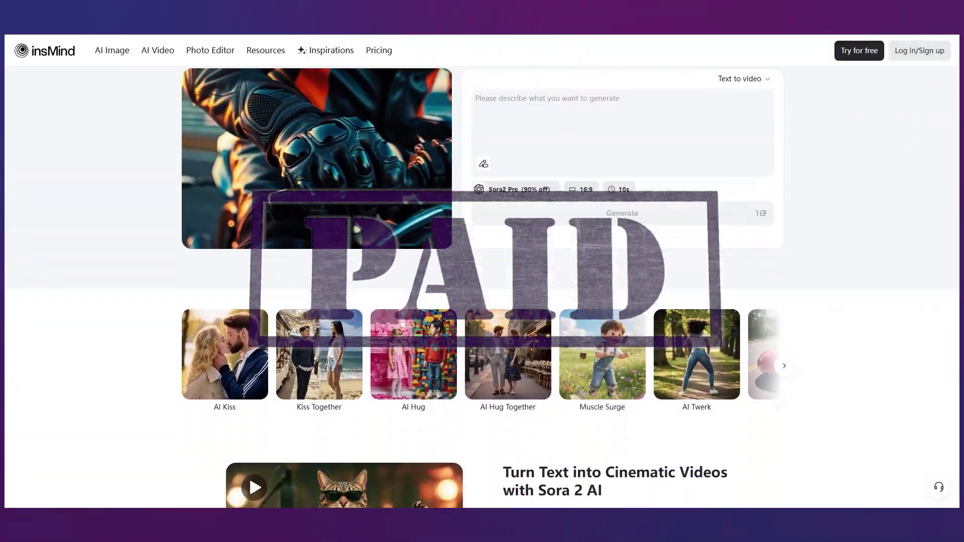